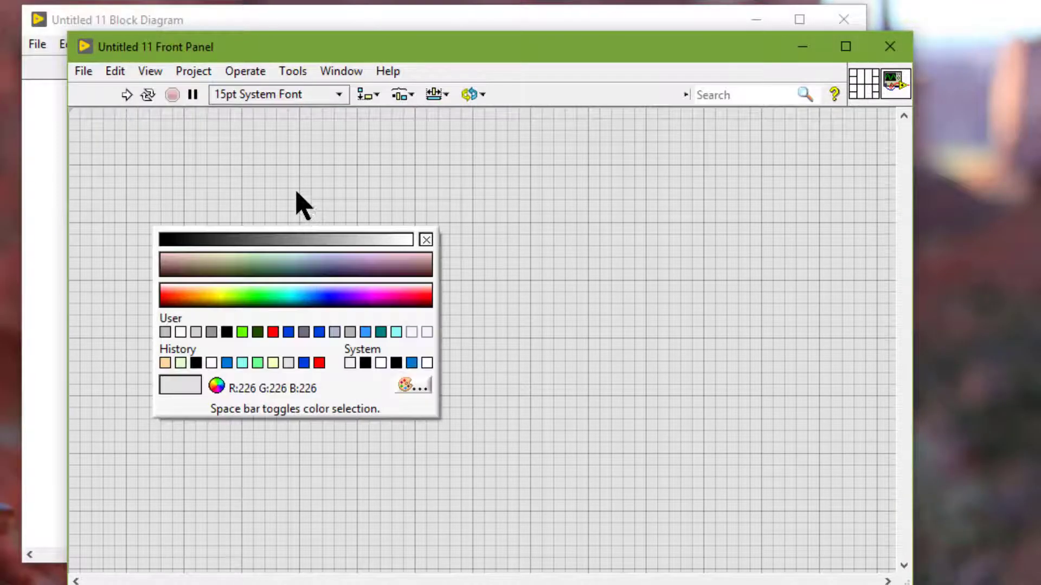
Dismiss the colour picker and switch to the positioning tool.
click(297, 192)
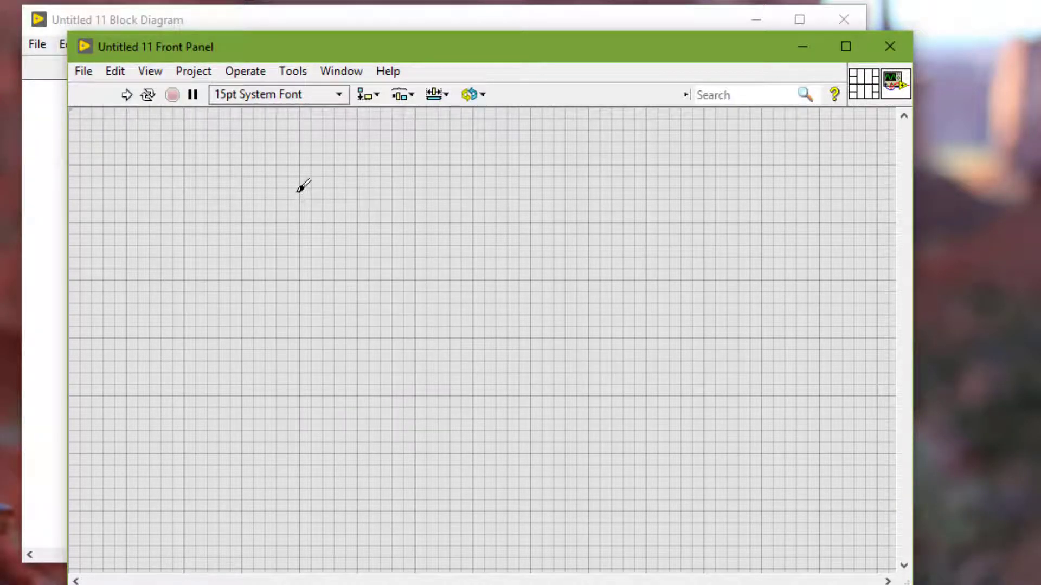
shift+right_click(297, 191)
click(309, 209)
Place a Numeric Control from the Numeric palette on the front panel.
right_click(308, 199)
mouse_move(372, 285)
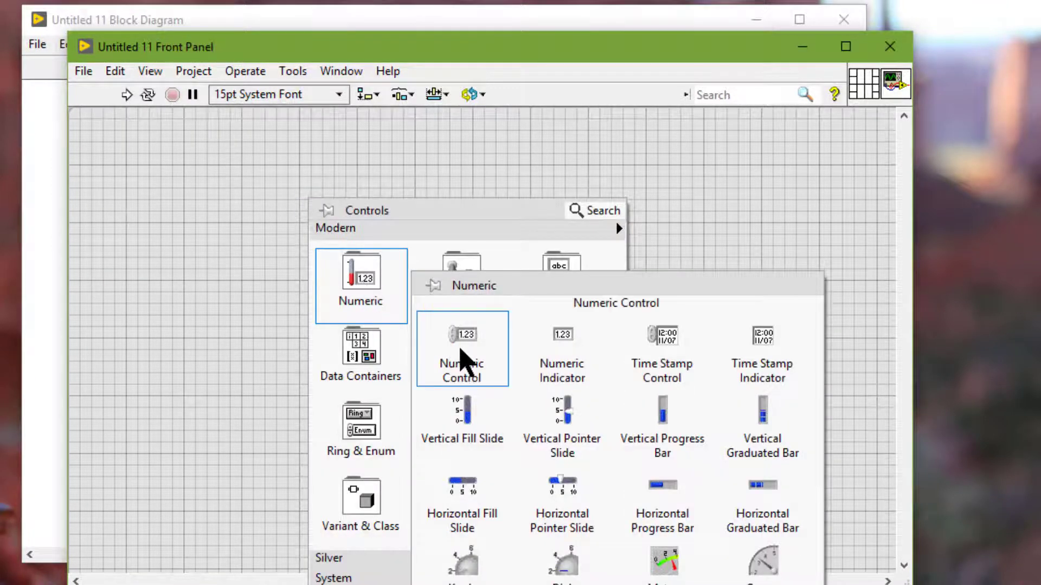
click(462, 362)
click(337, 225)
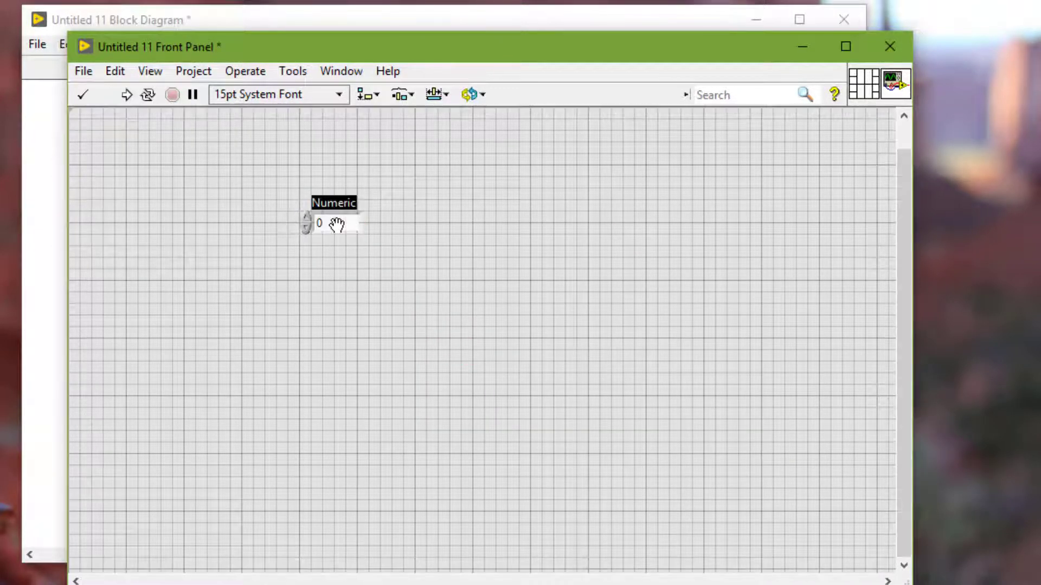
Paint the Numeric control's display red with the Set Color tool.
shift+right_click(419, 220)
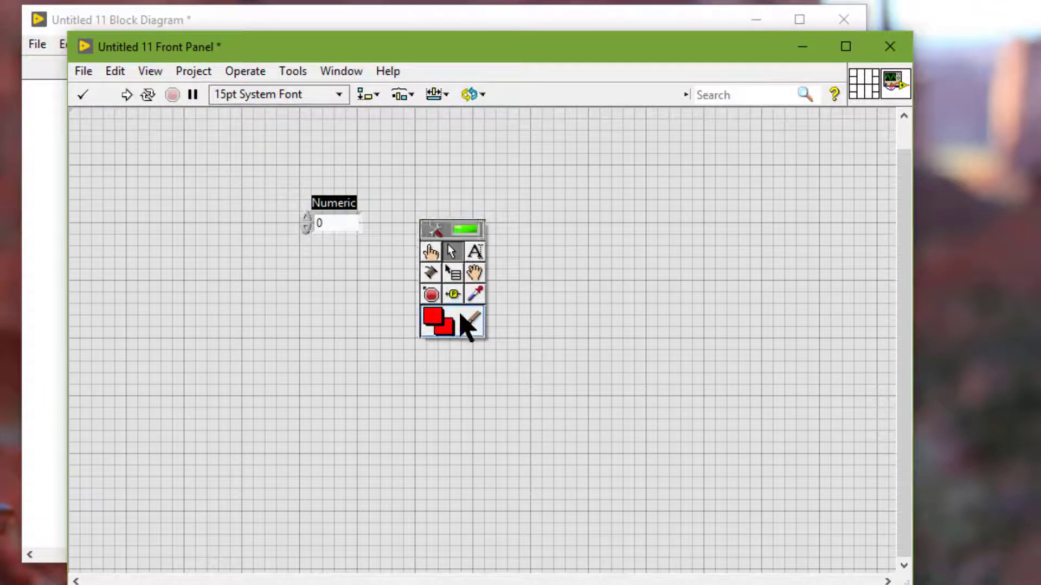
click(461, 317)
click(335, 220)
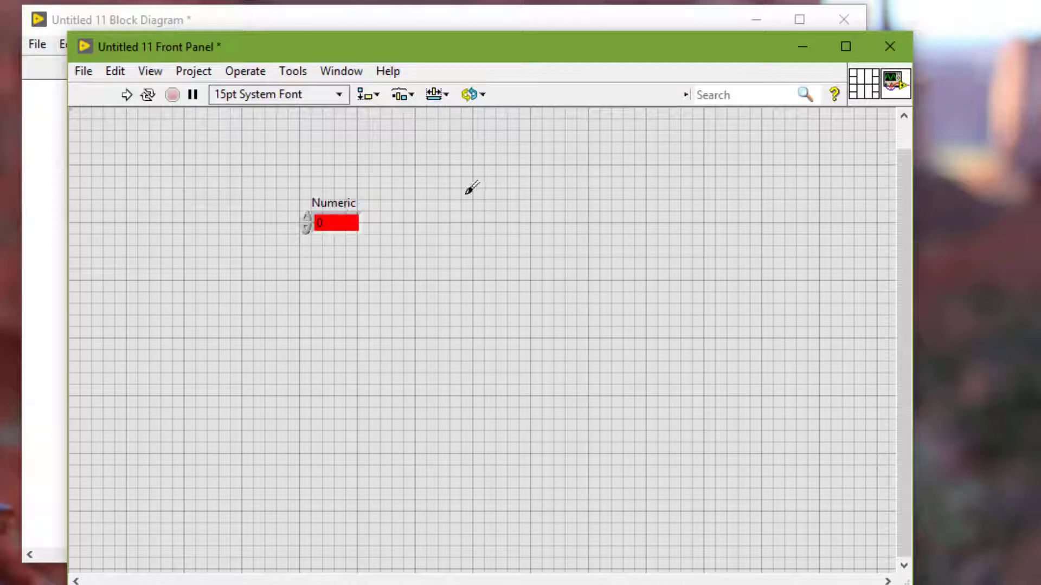
Colour the front panel background blue, then restore it to light grey.
shift+right_click(468, 189)
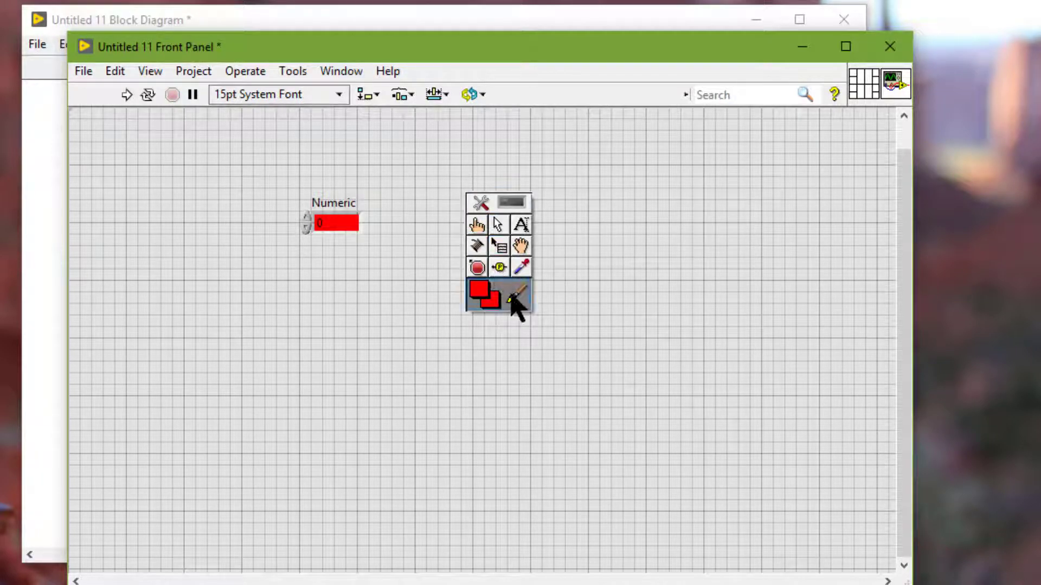
click(515, 297)
right_click(494, 234)
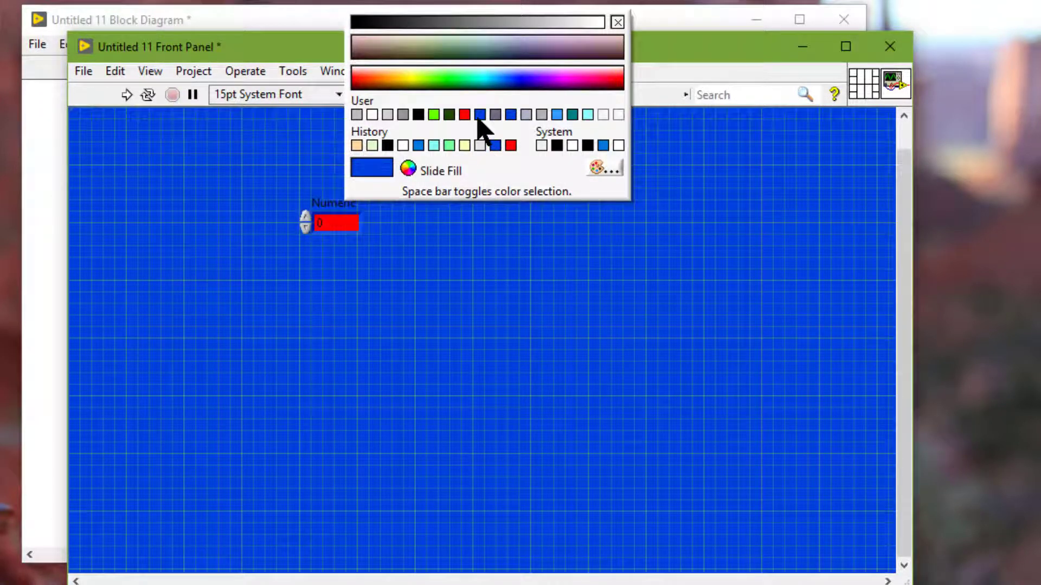
click(479, 115)
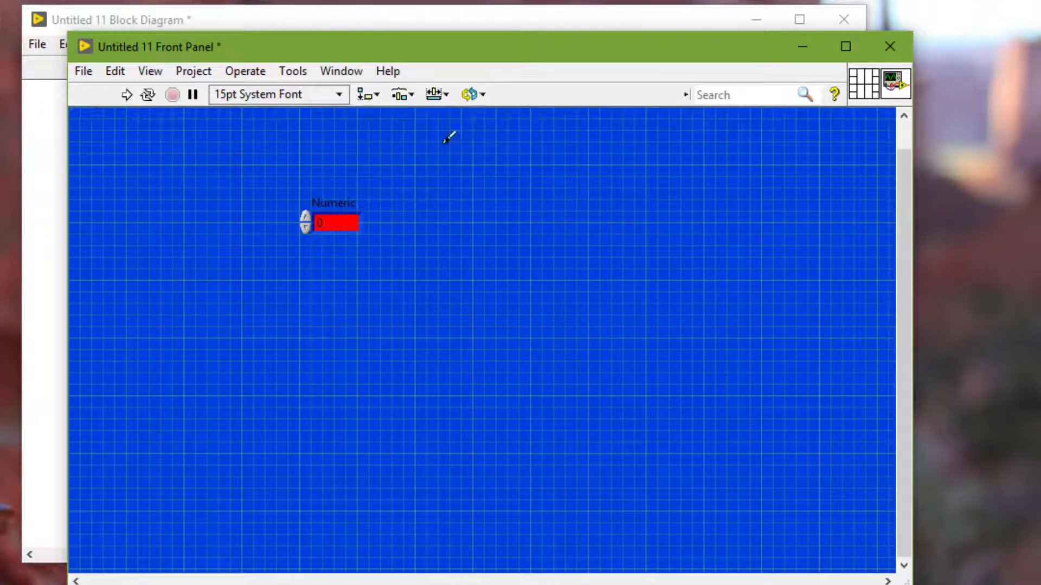
right_click(409, 197)
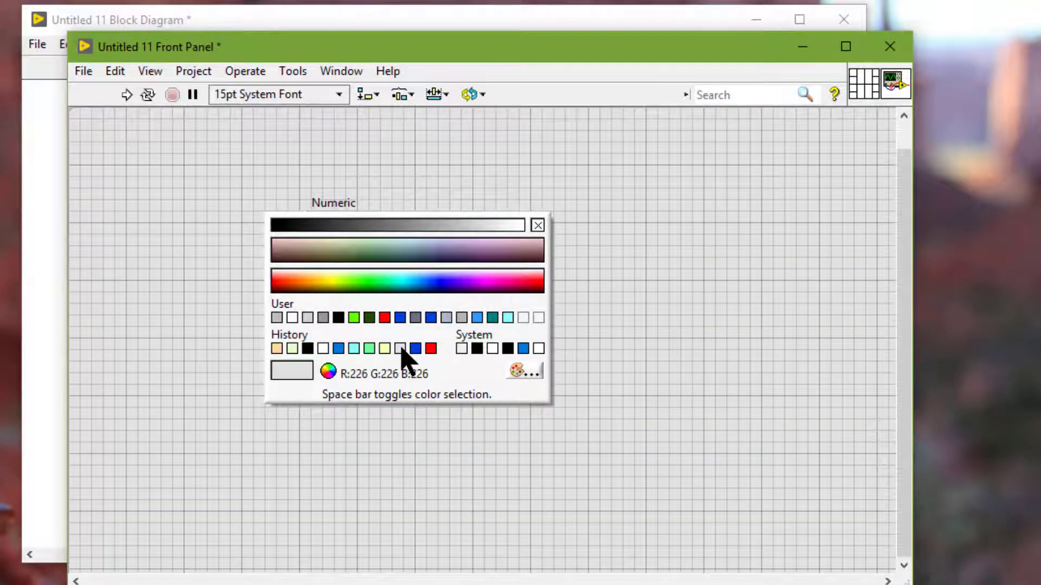
click(402, 348)
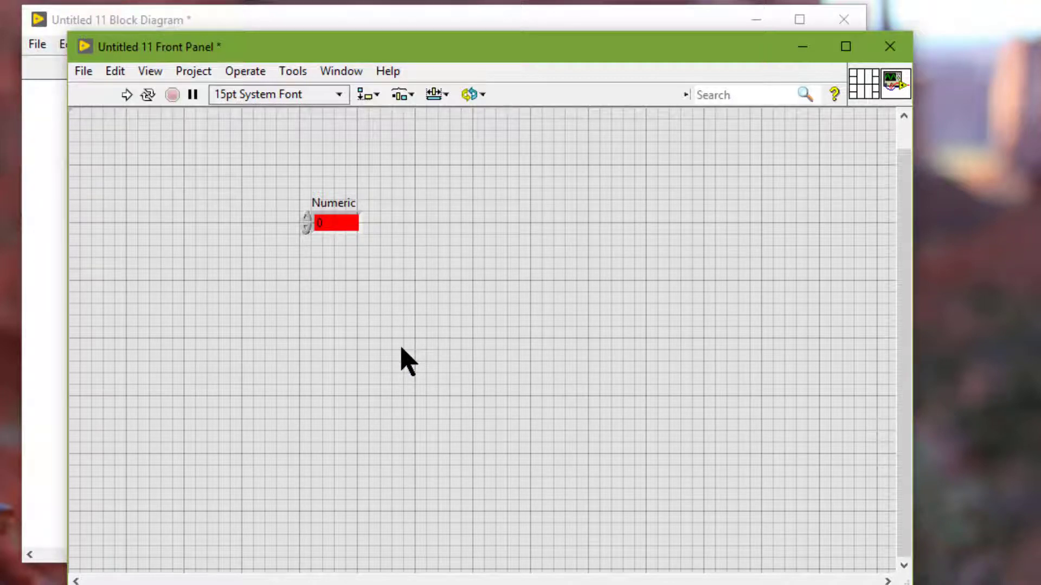
Divide the front panel into two panes with a Vert Splitter Bar from Layout.
shift+right_click(422, 262)
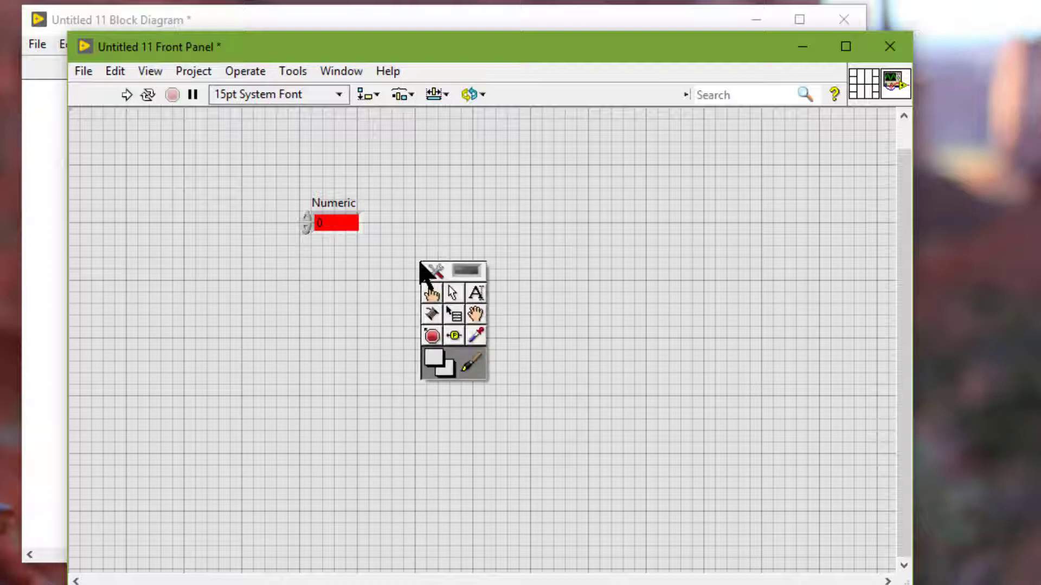
right_click(476, 217)
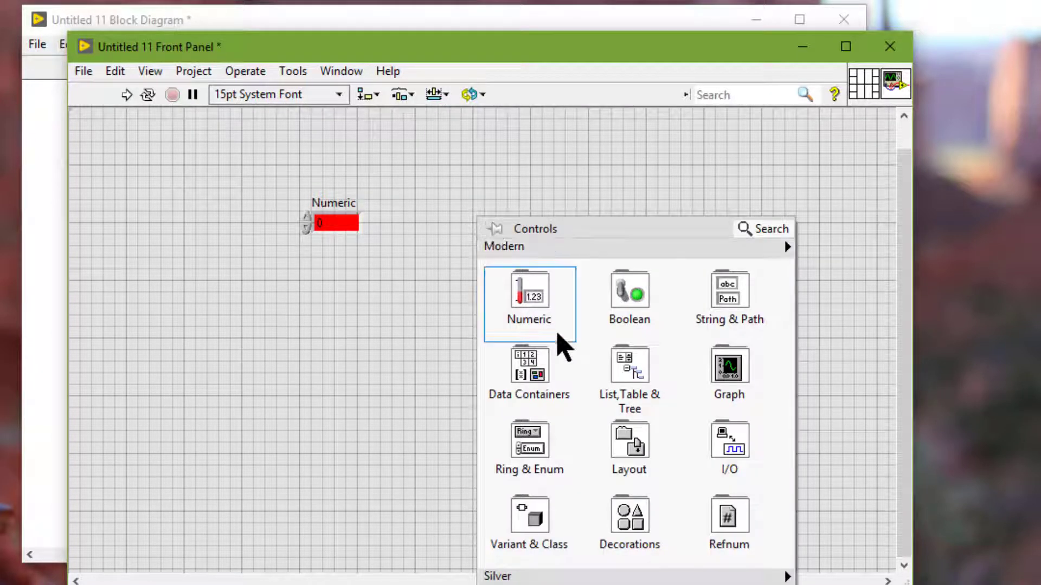
mouse_move(635, 477)
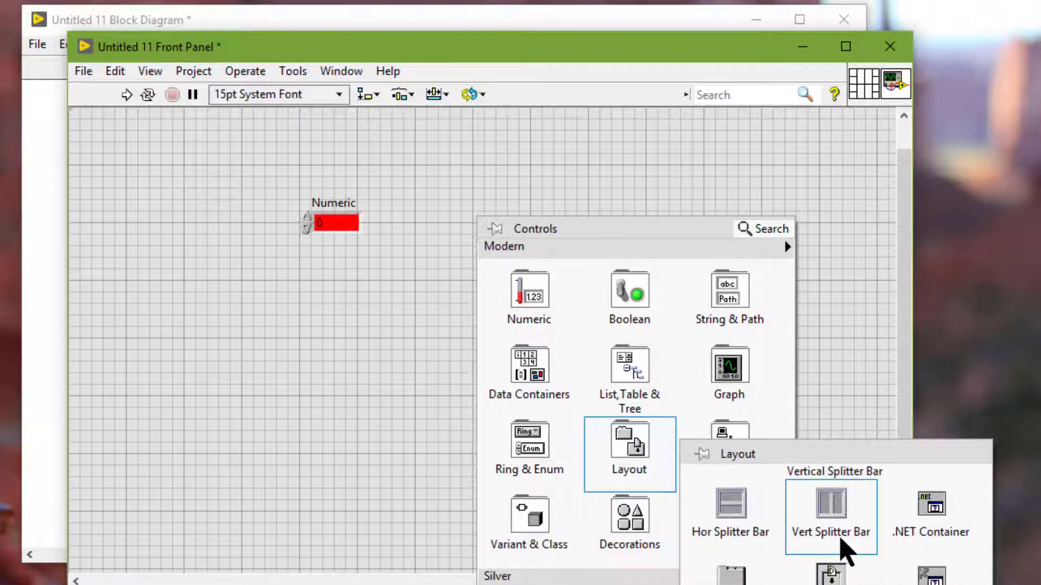
click(841, 550)
click(432, 353)
right_click(475, 256)
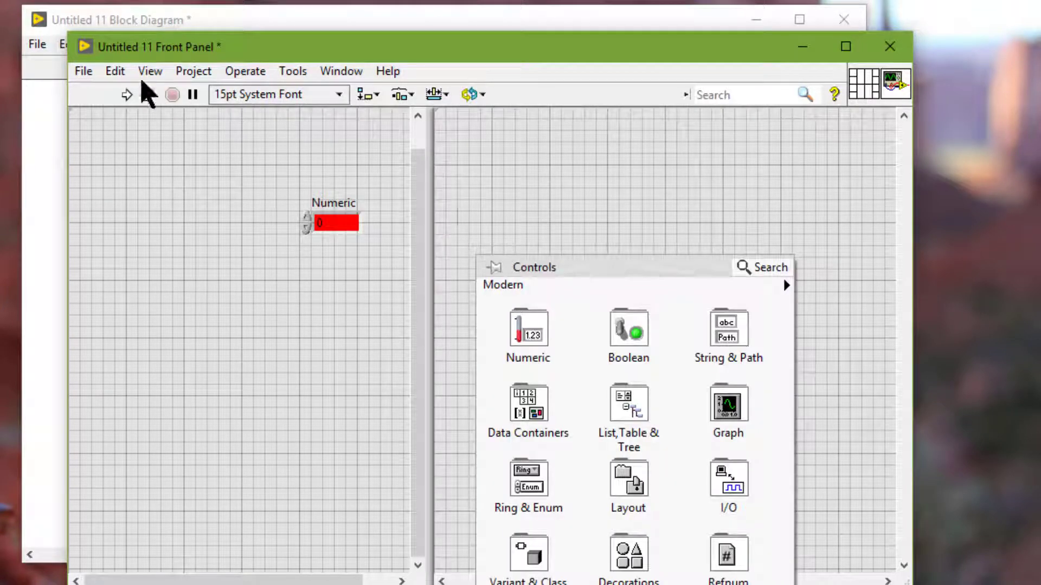
Open the Tools Palette from the View menu and move it onto the right pane.
click(116, 72)
mouse_move(148, 80)
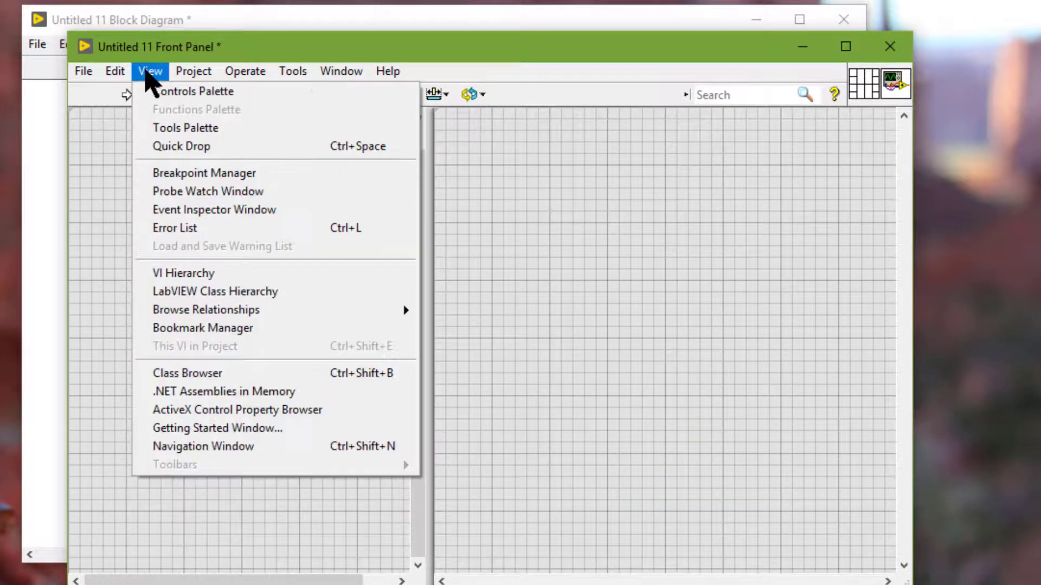
click(174, 131)
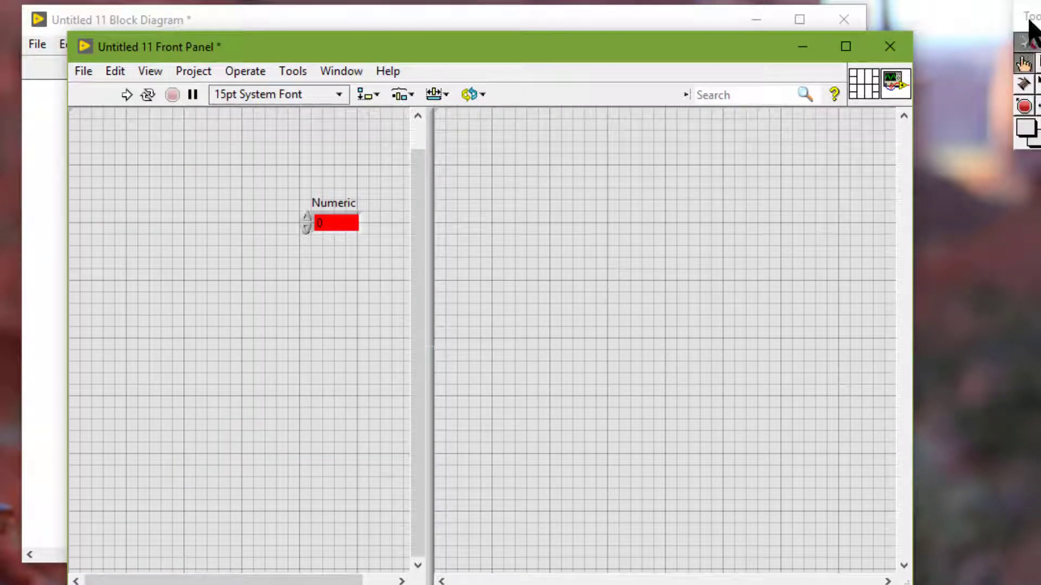
drag(1029, 22, 844, 255)
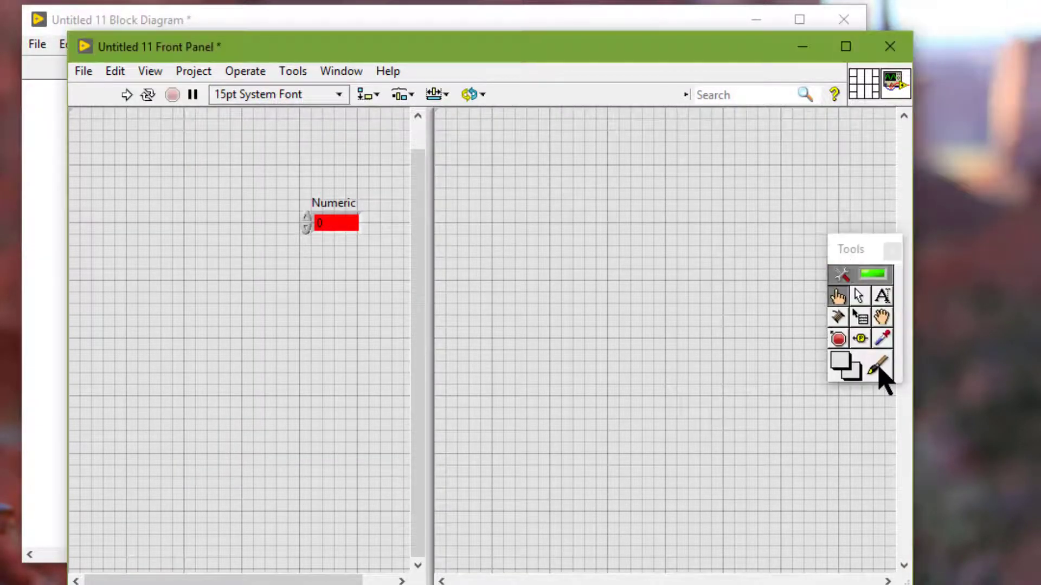
Give the right pane a light green background from the History colours.
click(878, 368)
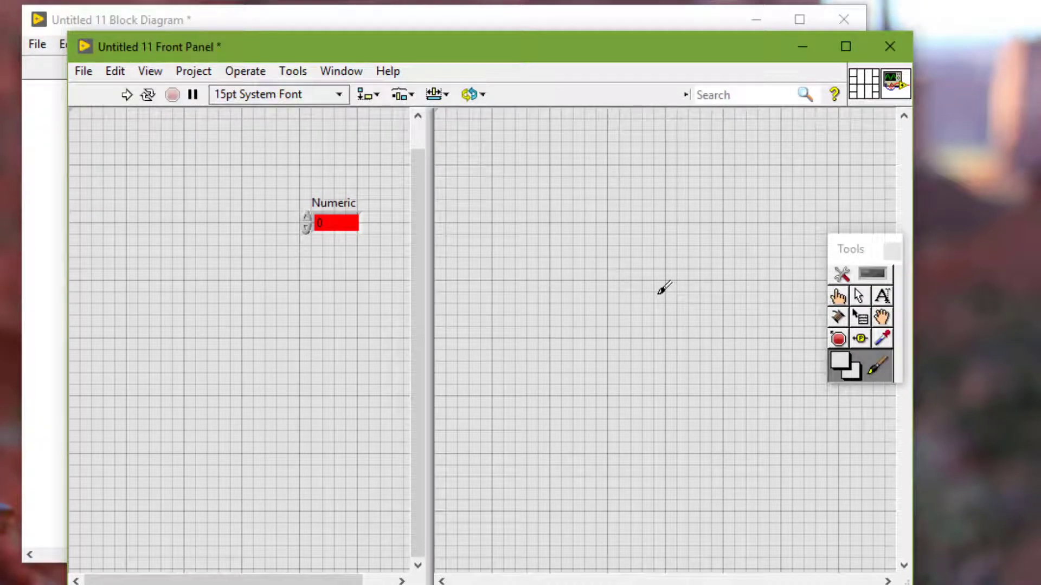
click(659, 292)
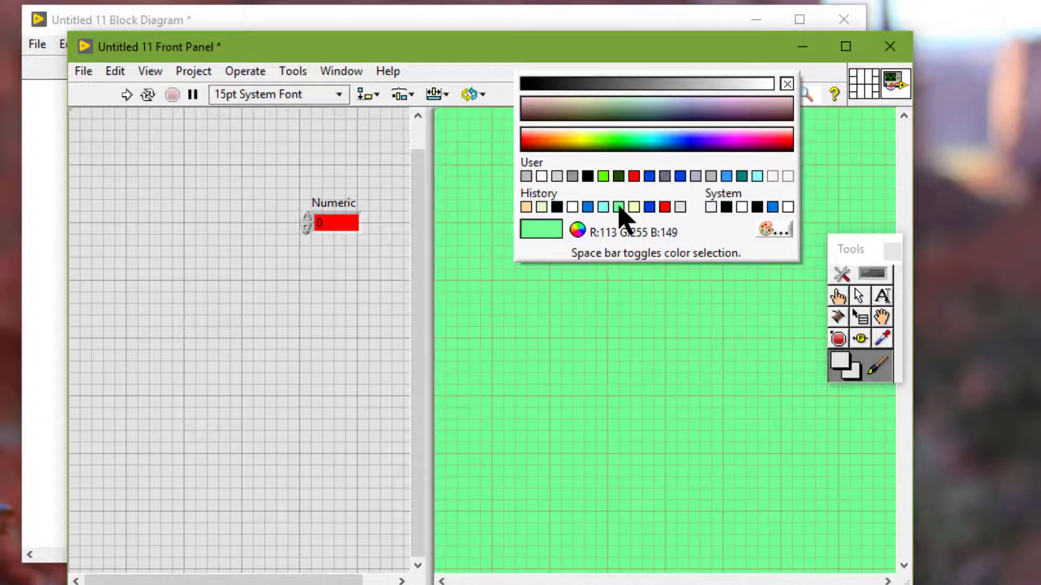
click(619, 209)
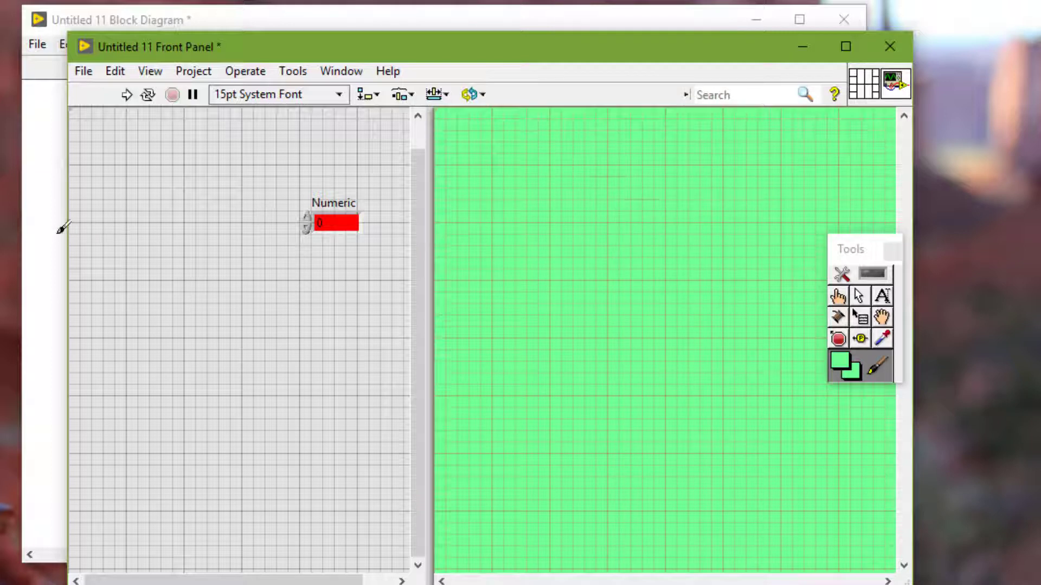
Colour the block diagram background cyan, re-enable automatic tool selection, and return to the front panel.
click(58, 232)
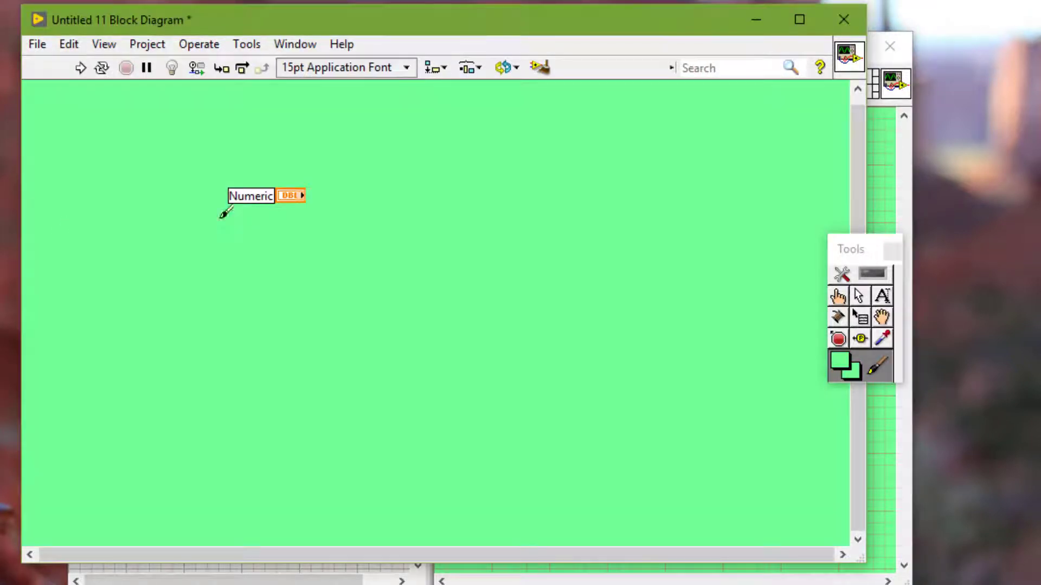
right_click(605, 303)
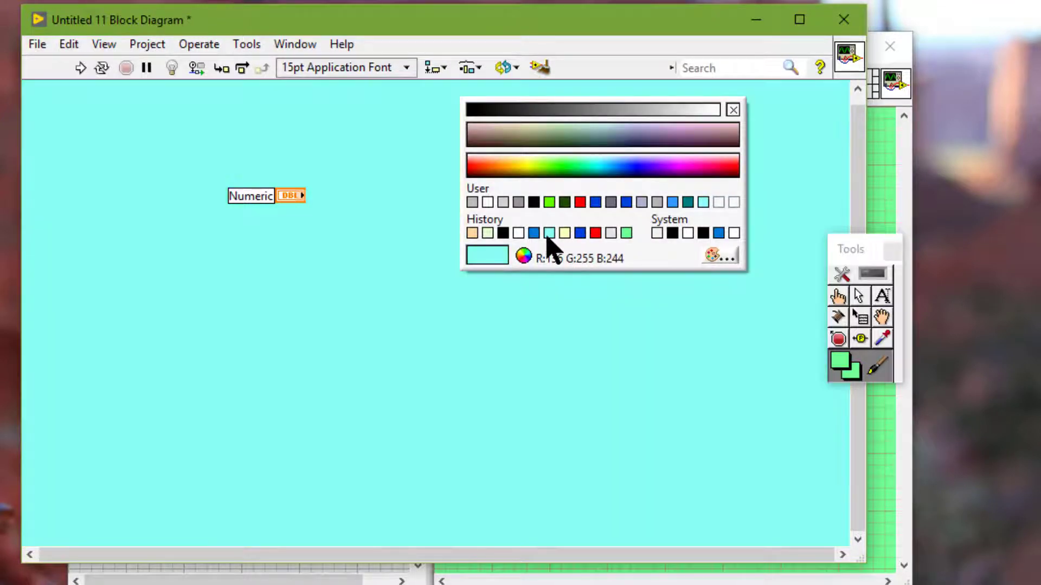
click(548, 235)
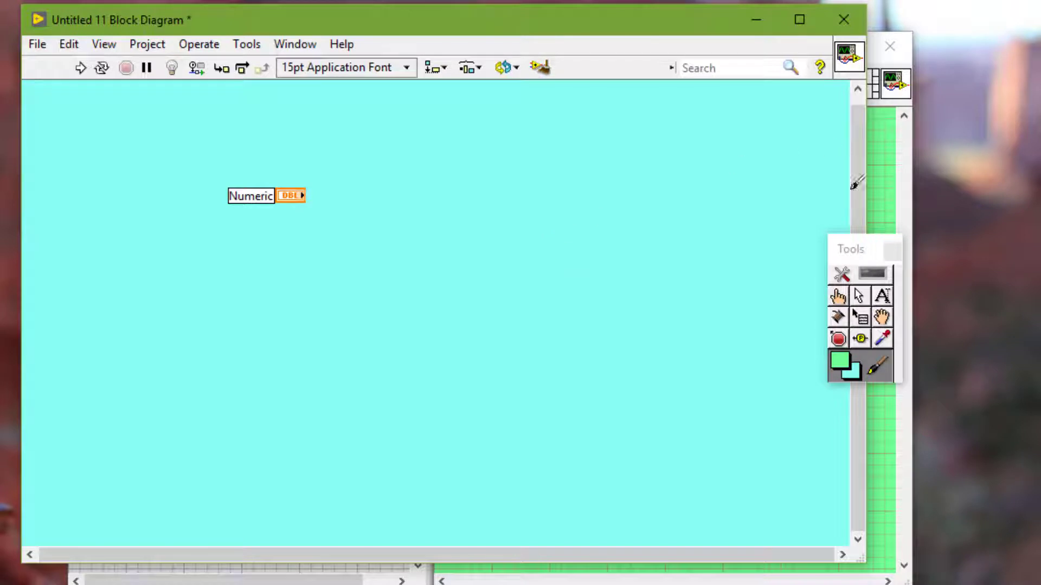
click(872, 273)
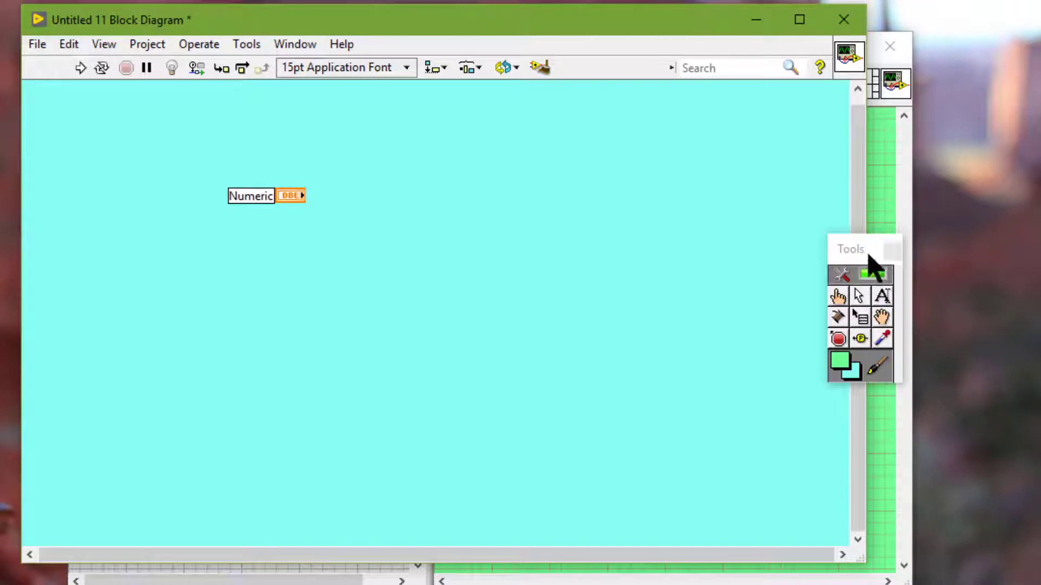
click(877, 211)
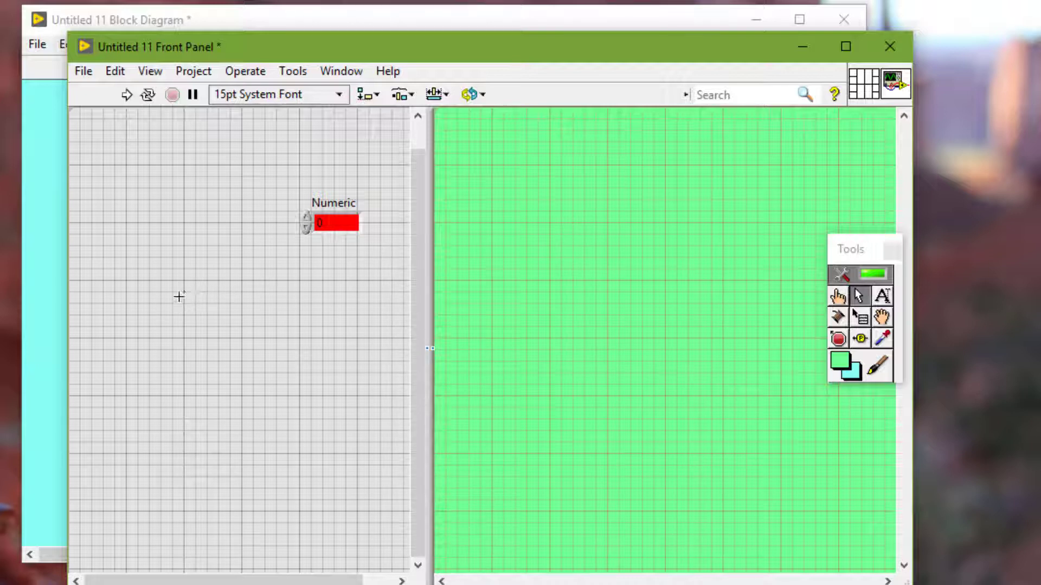
Place a Classic Knob from Classic > Numeric in the front panel's left pane.
right_click(179, 296)
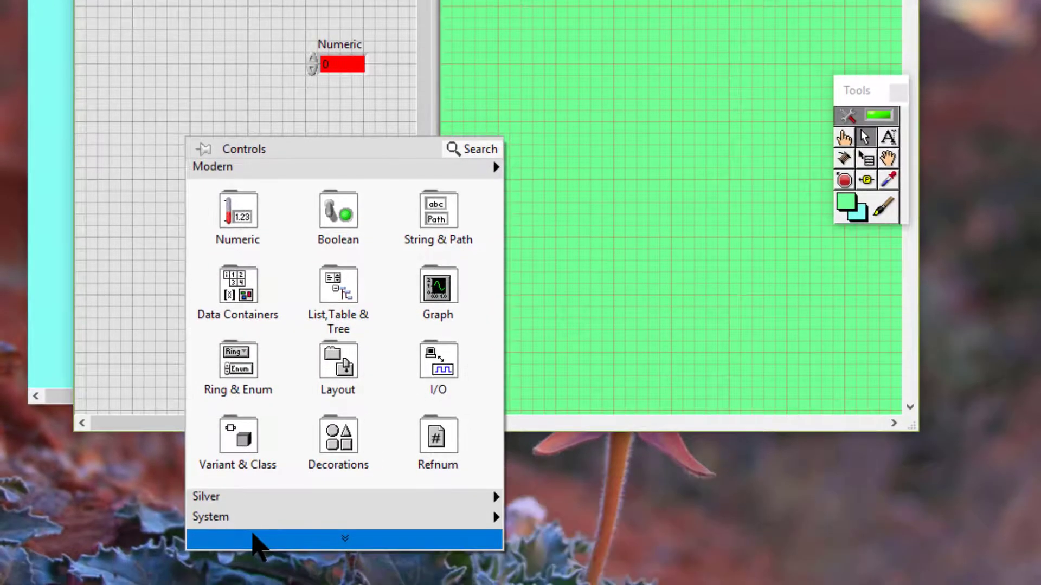
click(253, 553)
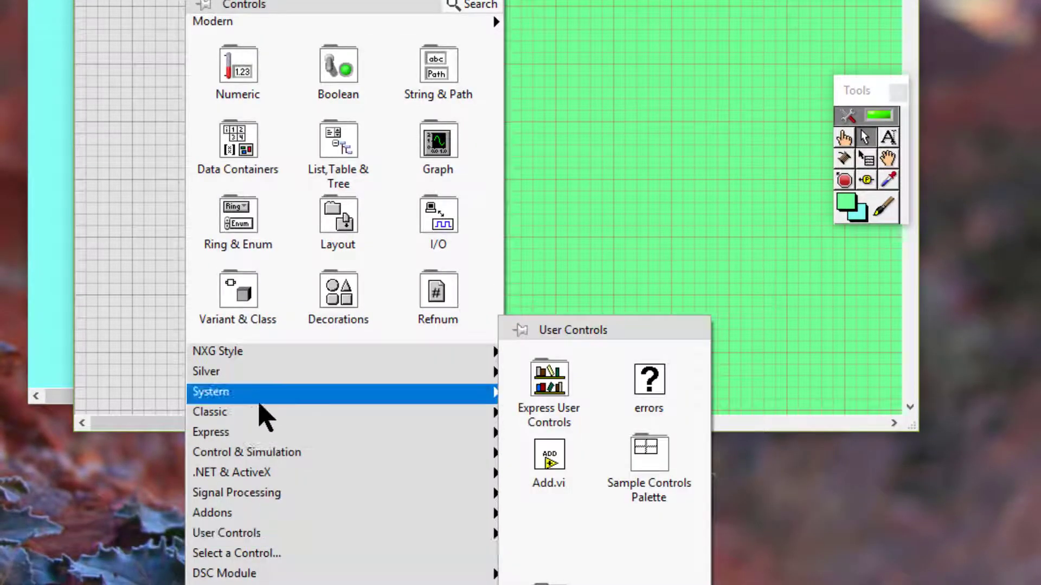
mouse_move(258, 418)
mouse_move(537, 384)
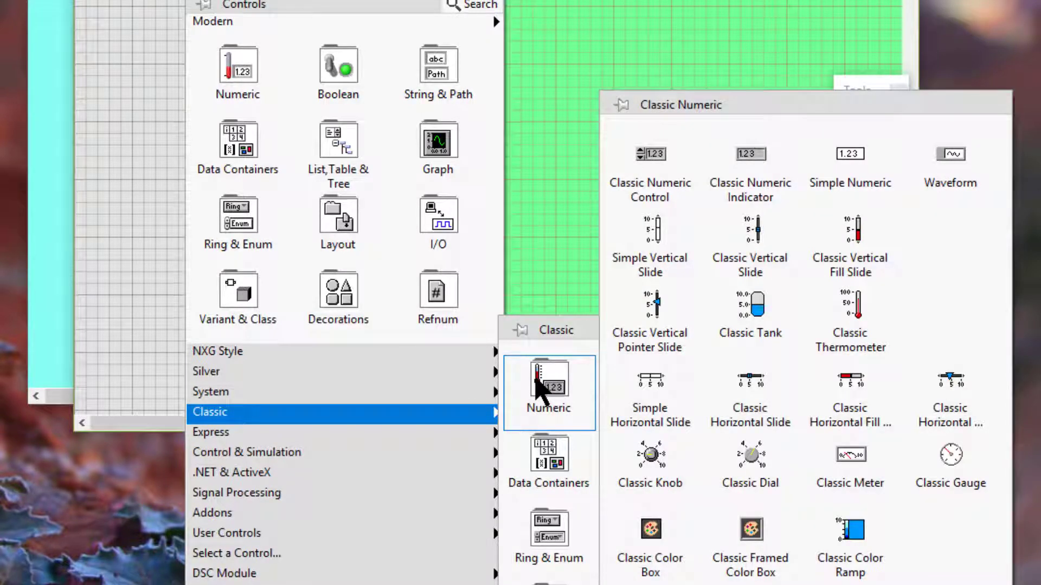
click(652, 455)
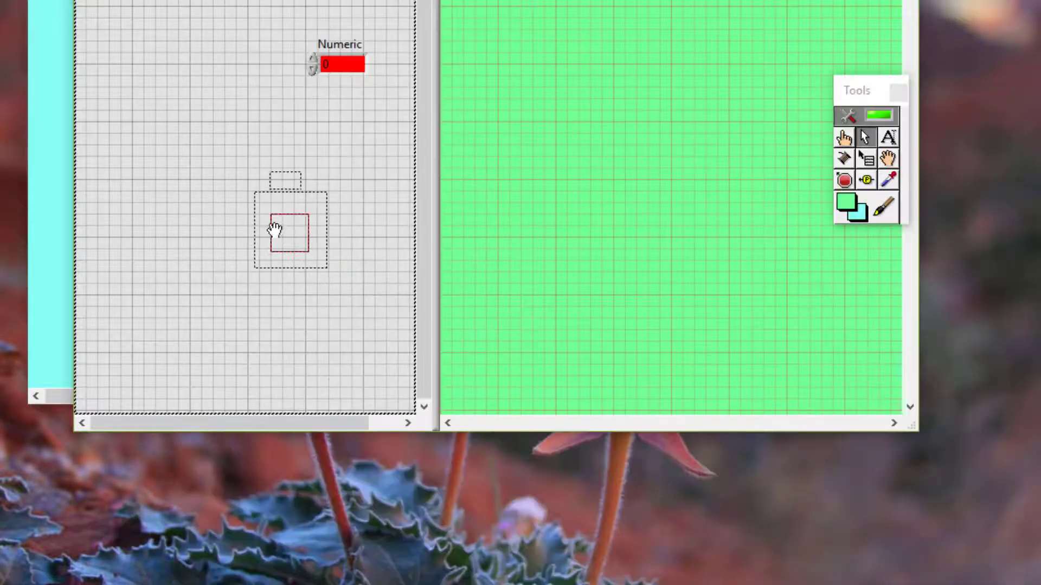
click(269, 227)
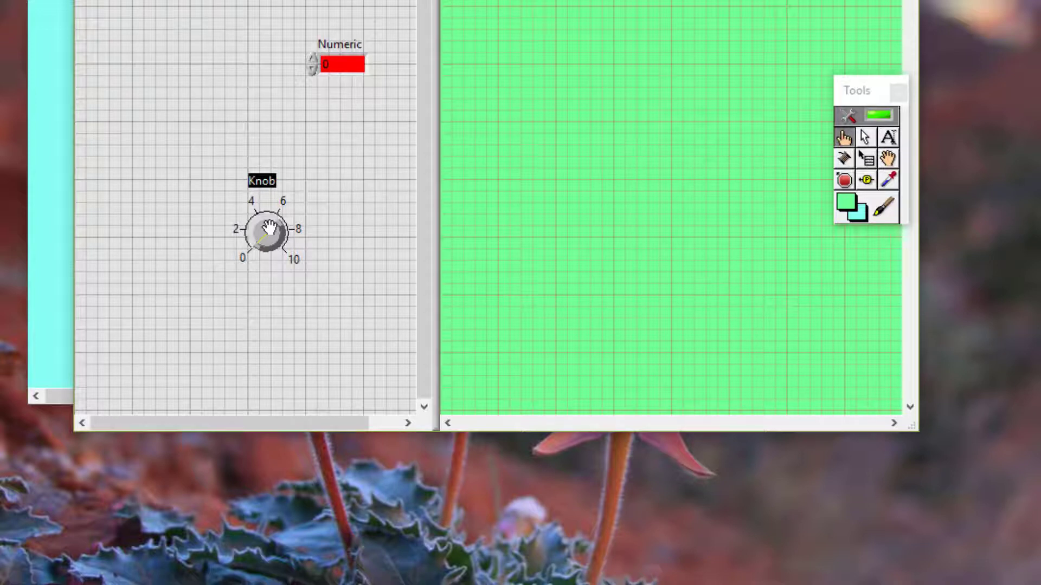
Colour the Knob face red from recent colours, then change it to light cyan.
key(Tab)
click(267, 232)
click(470, 234)
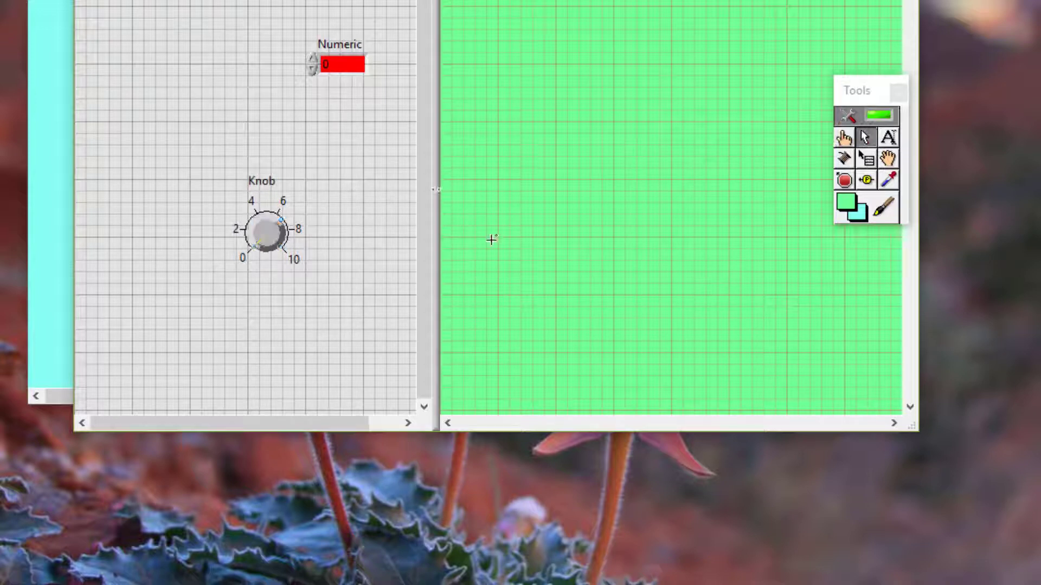
click(881, 209)
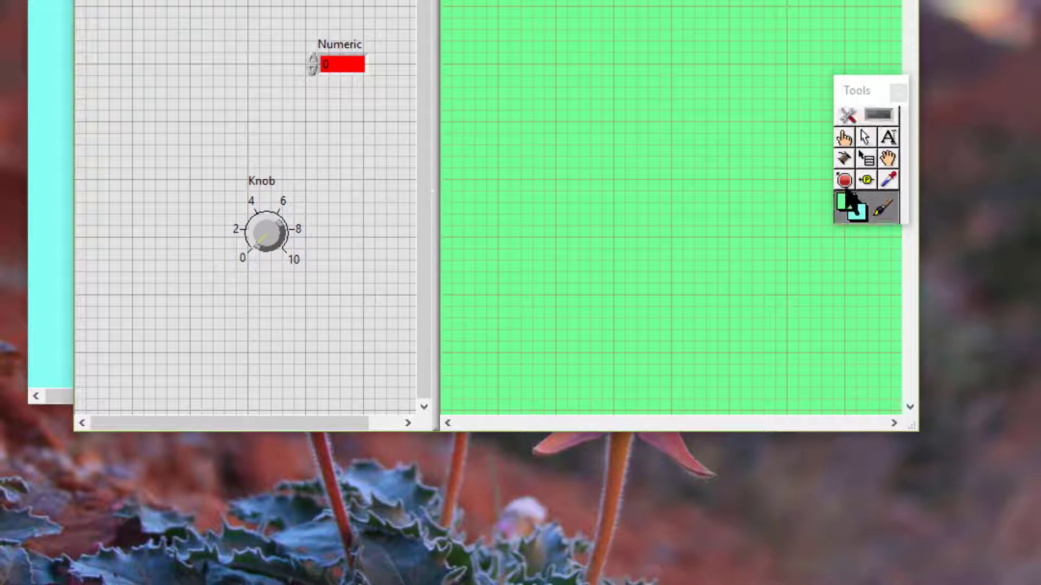
click(276, 225)
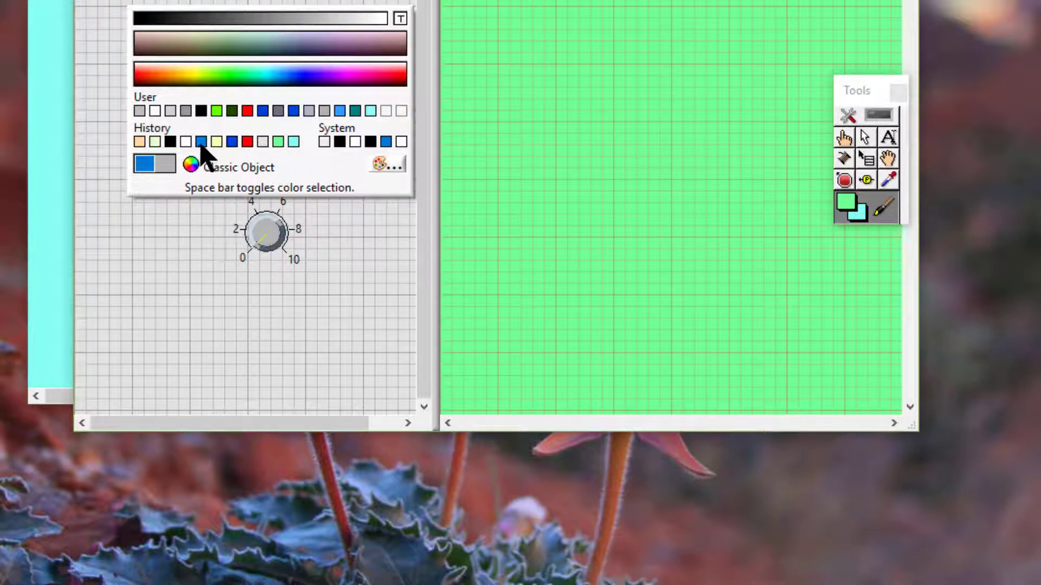
click(249, 143)
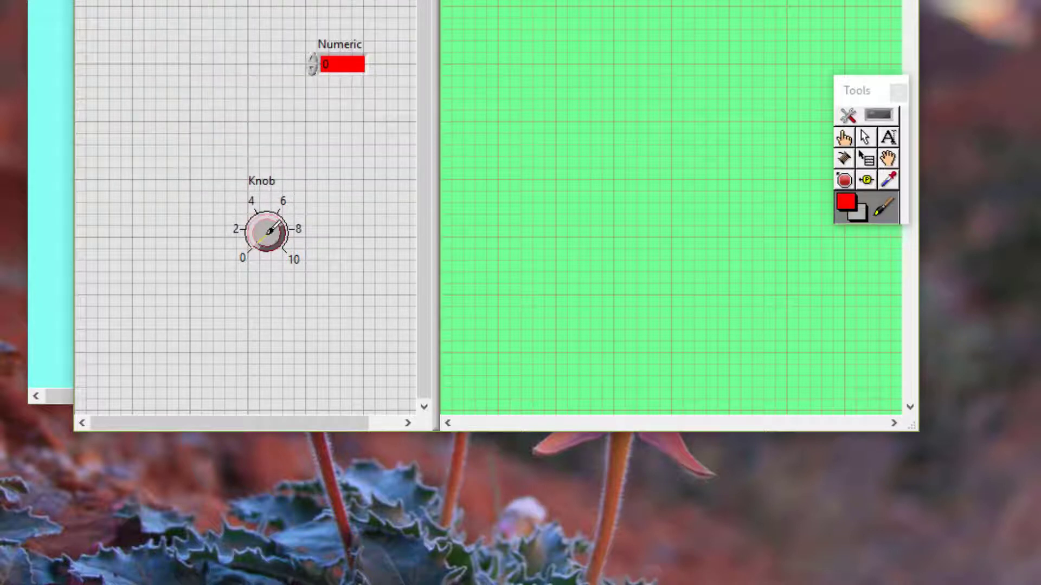
click(269, 232)
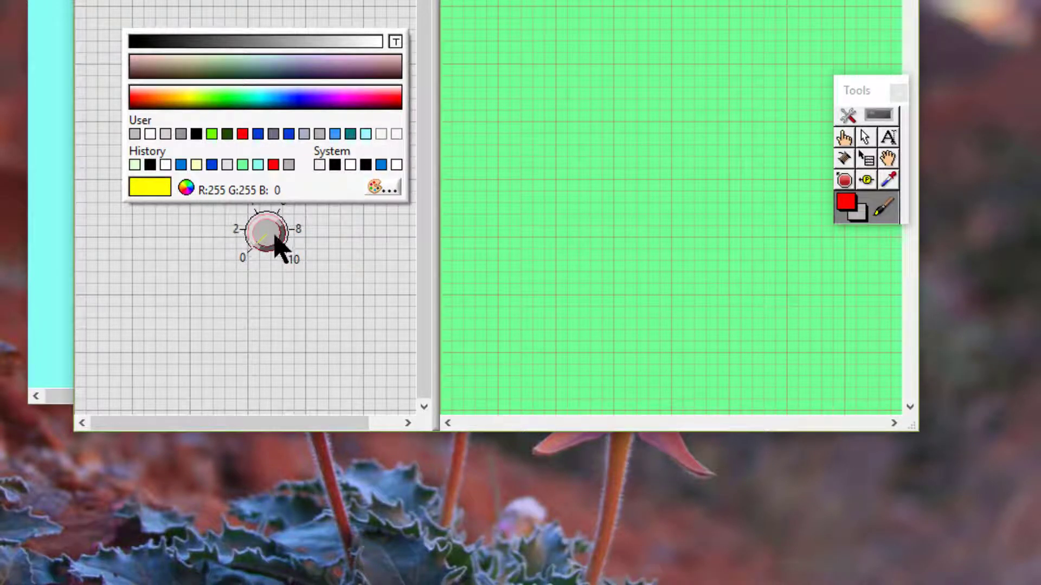
click(275, 238)
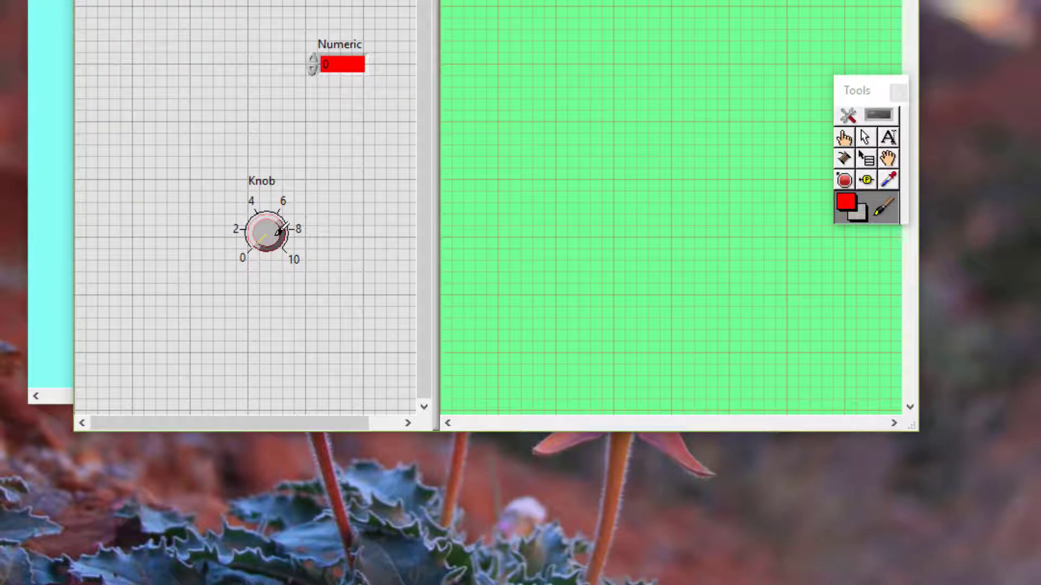
click(277, 233)
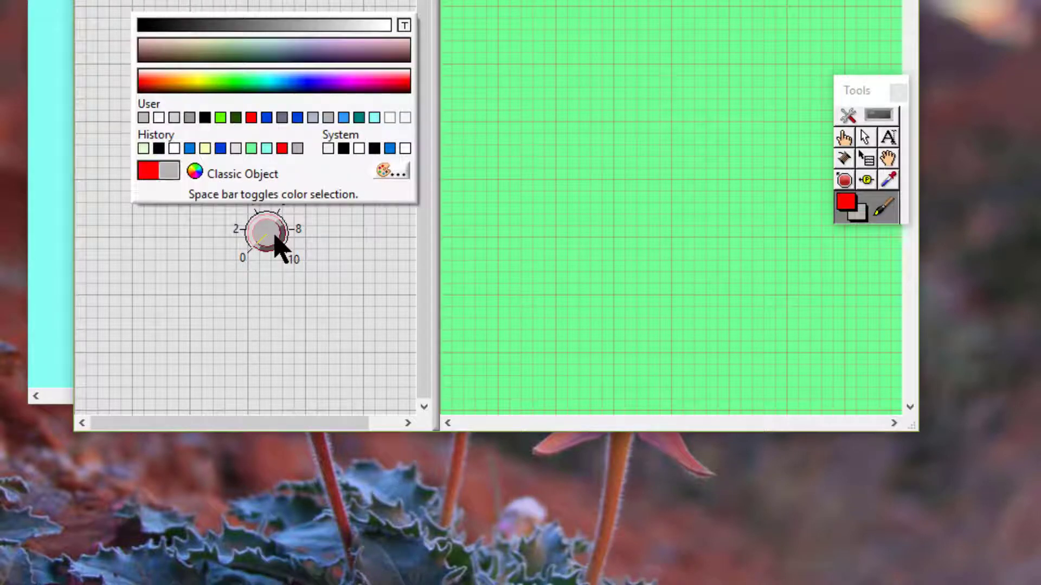
click(270, 151)
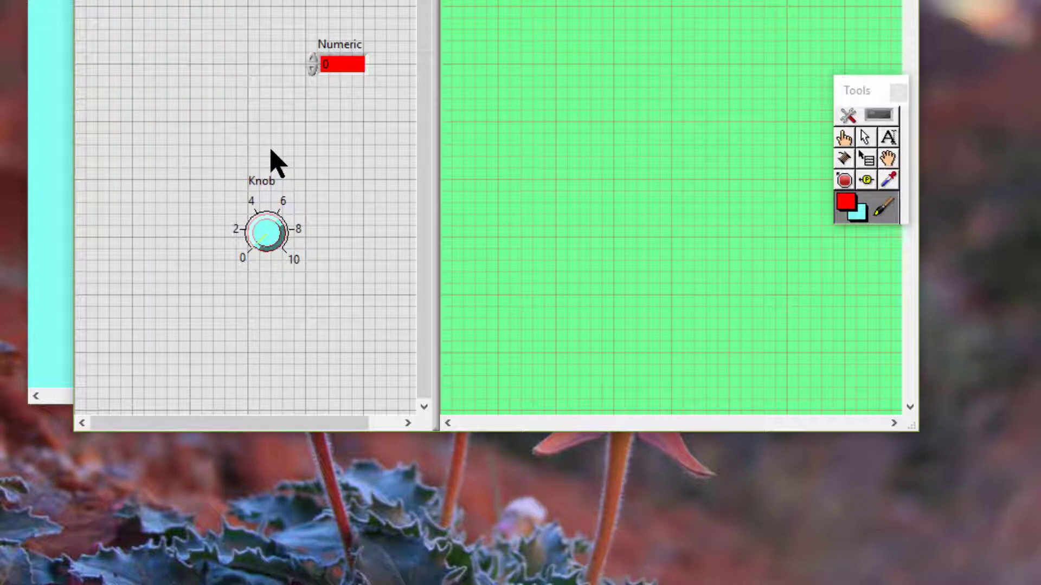
Open the More Colors mixer for the panel background and save light cyan as a custom colour.
click(255, 89)
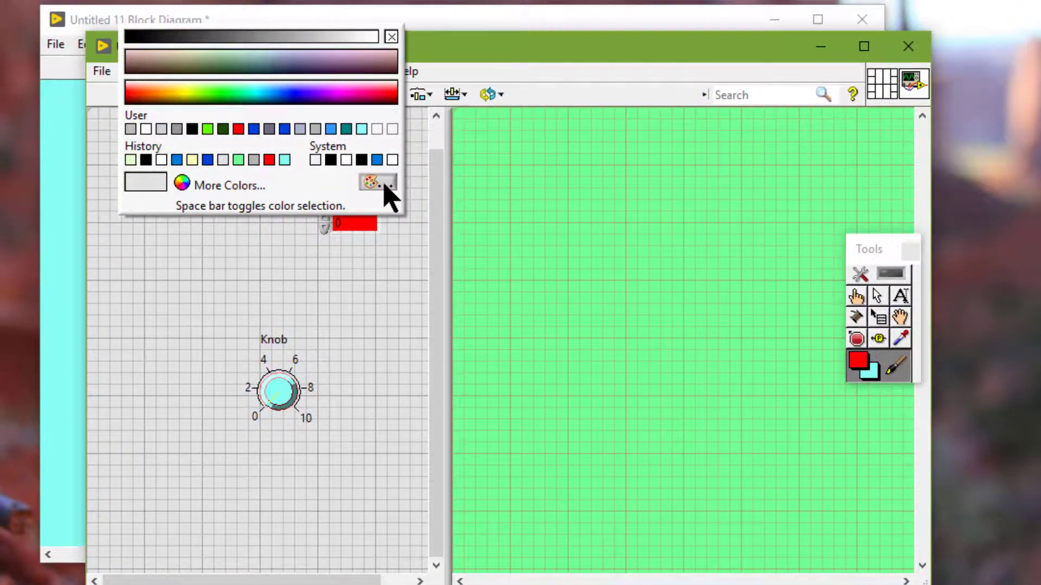
click(367, 30)
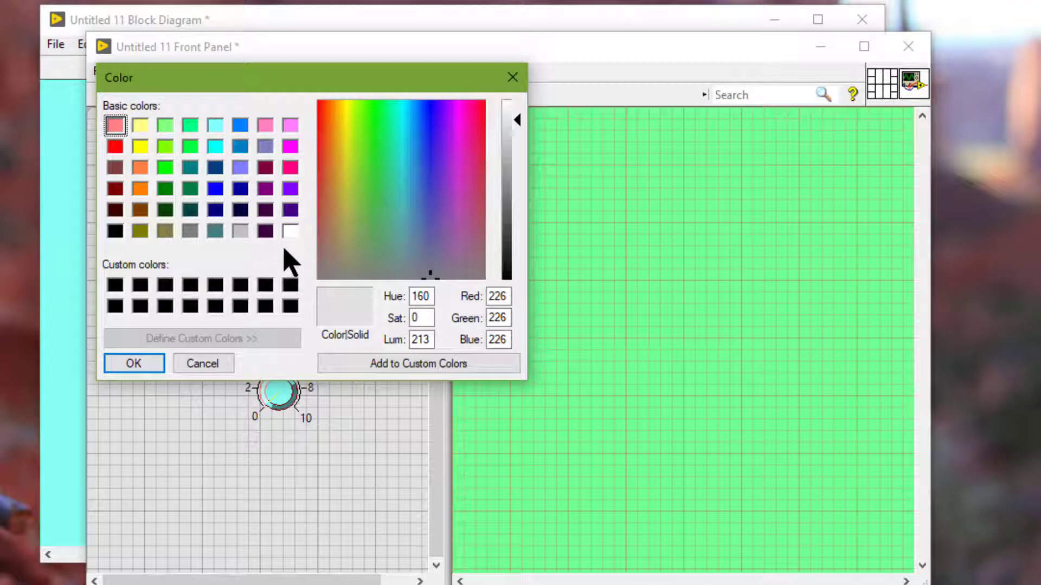
click(372, 227)
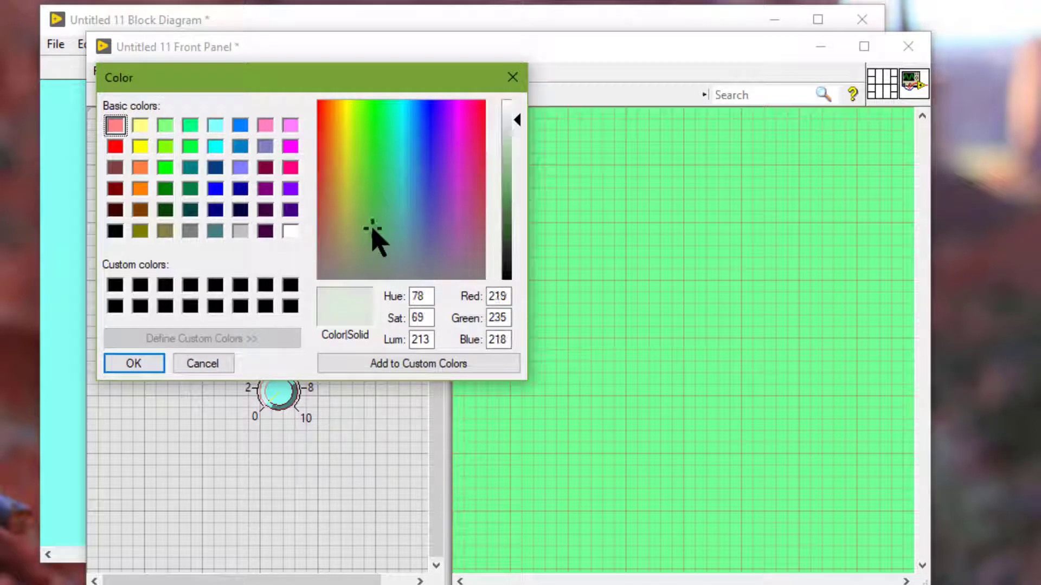
click(421, 189)
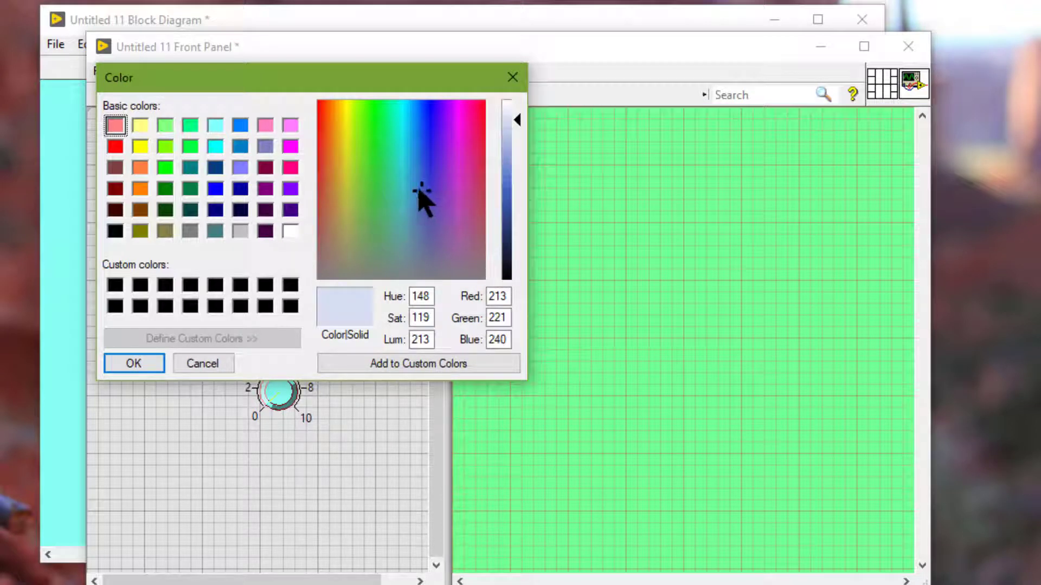
click(403, 162)
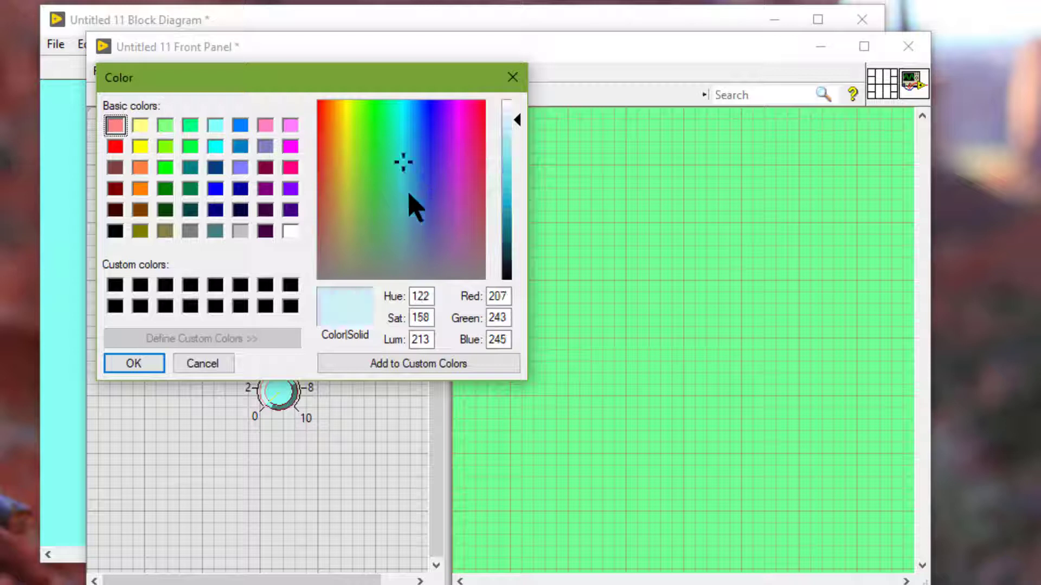
click(436, 363)
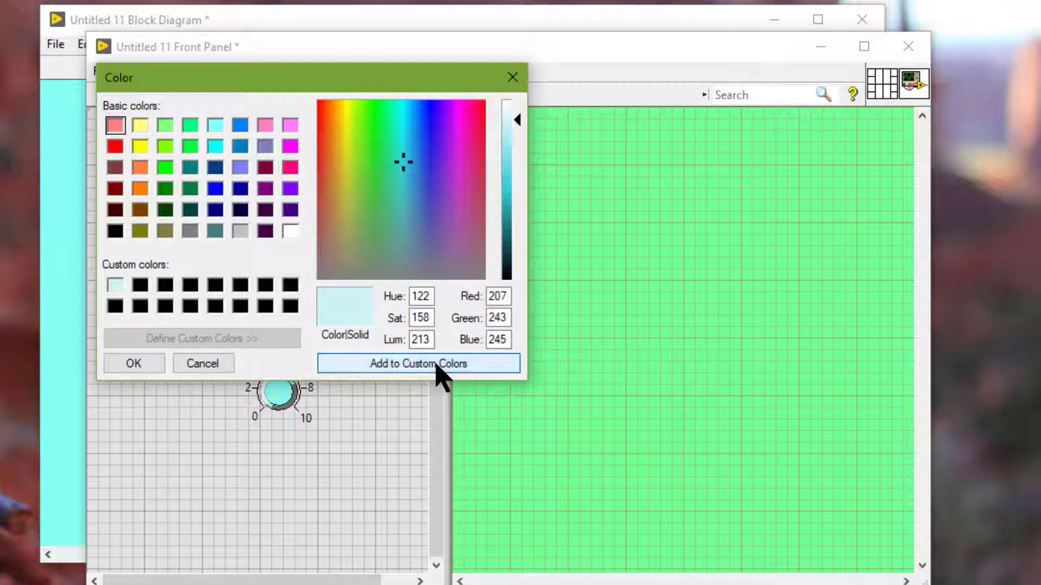
Save pale cream and peach custom colours and apply peach (247, 219, 206) to the background.
click(350, 217)
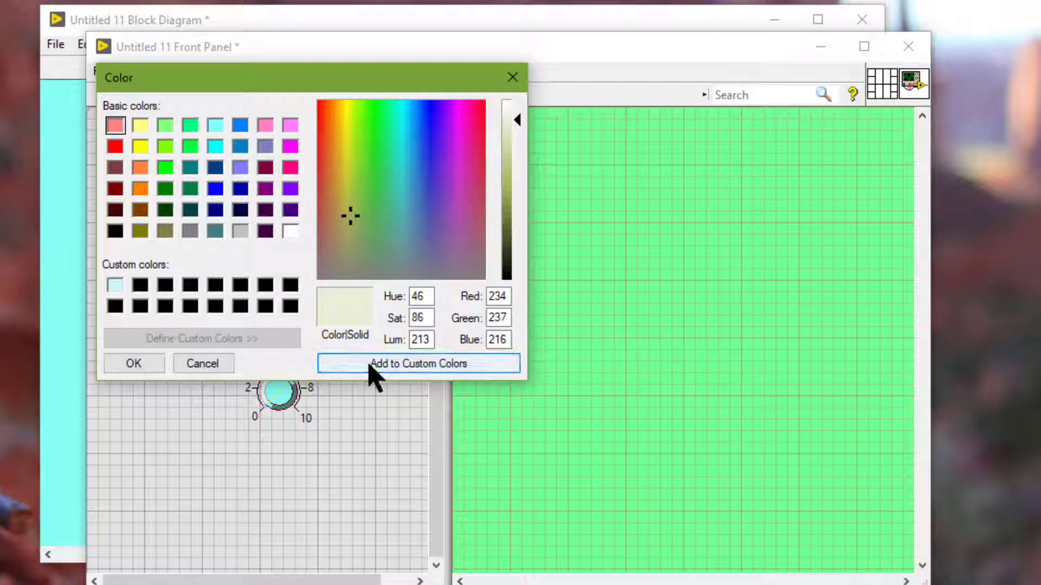
click(369, 365)
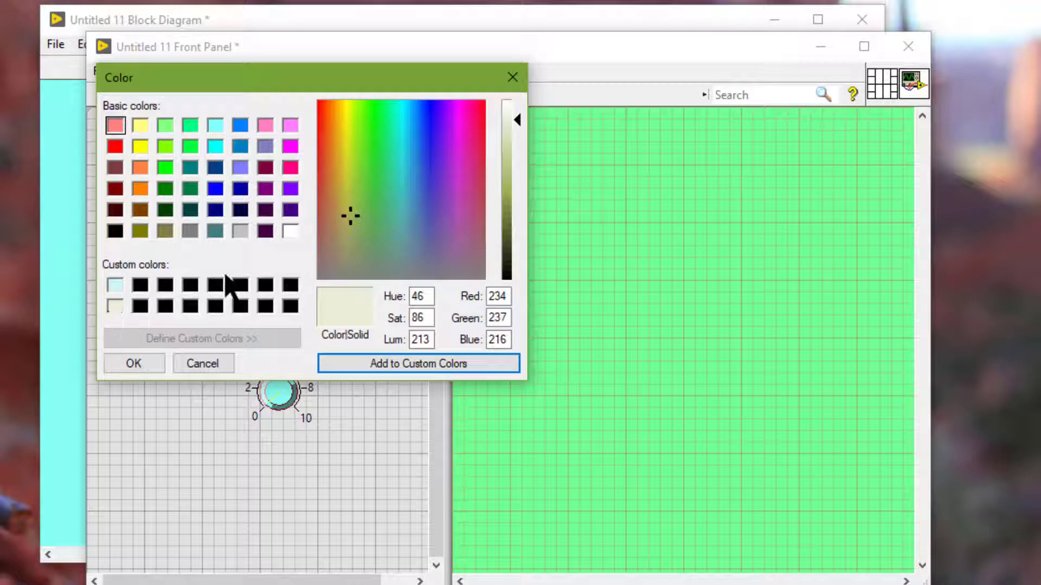
click(327, 151)
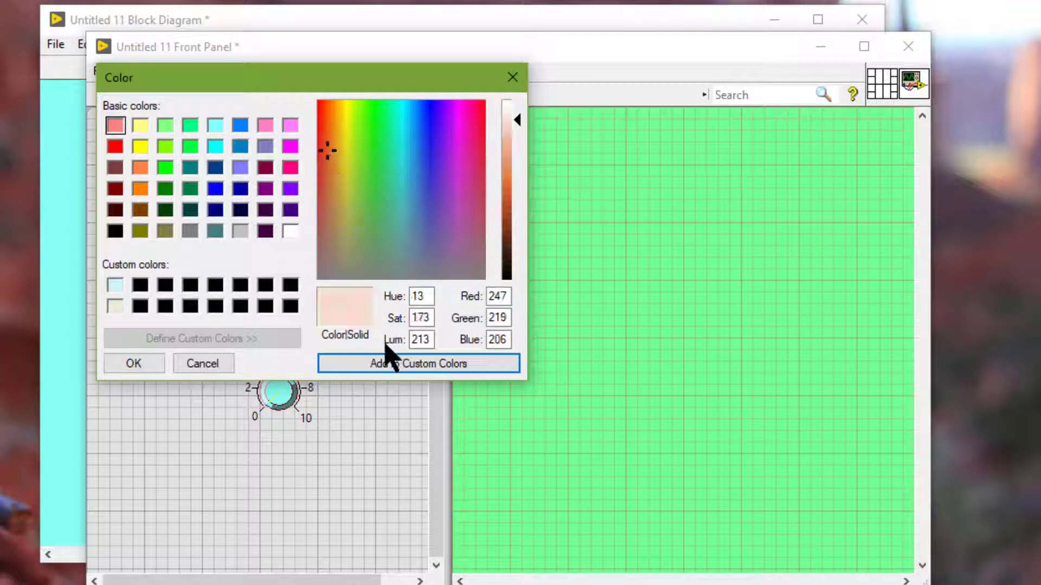
click(387, 362)
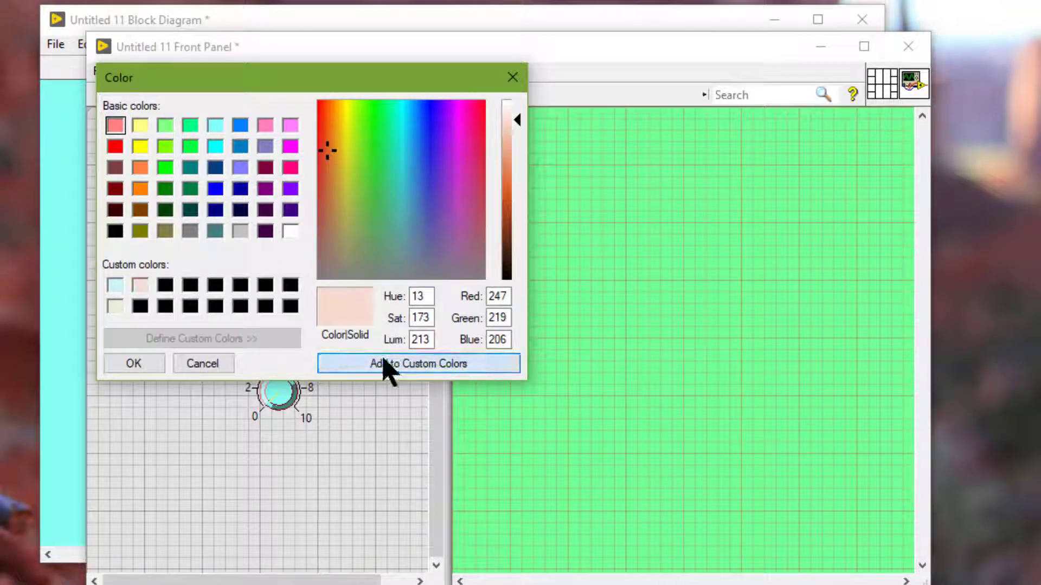
click(133, 363)
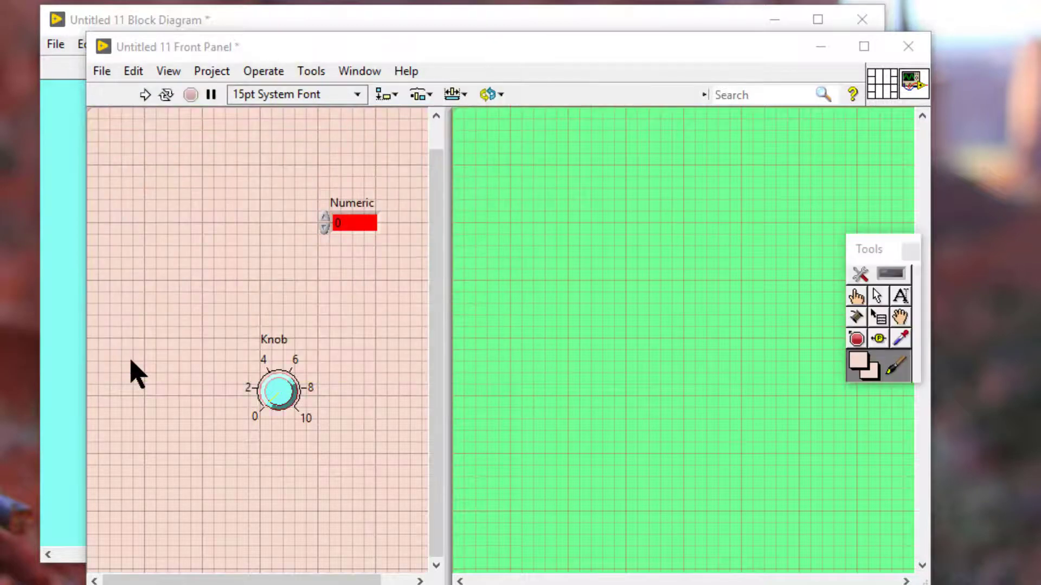
Colour the Numeric display with the diagram's green, then make it transparent.
right_click(311, 277)
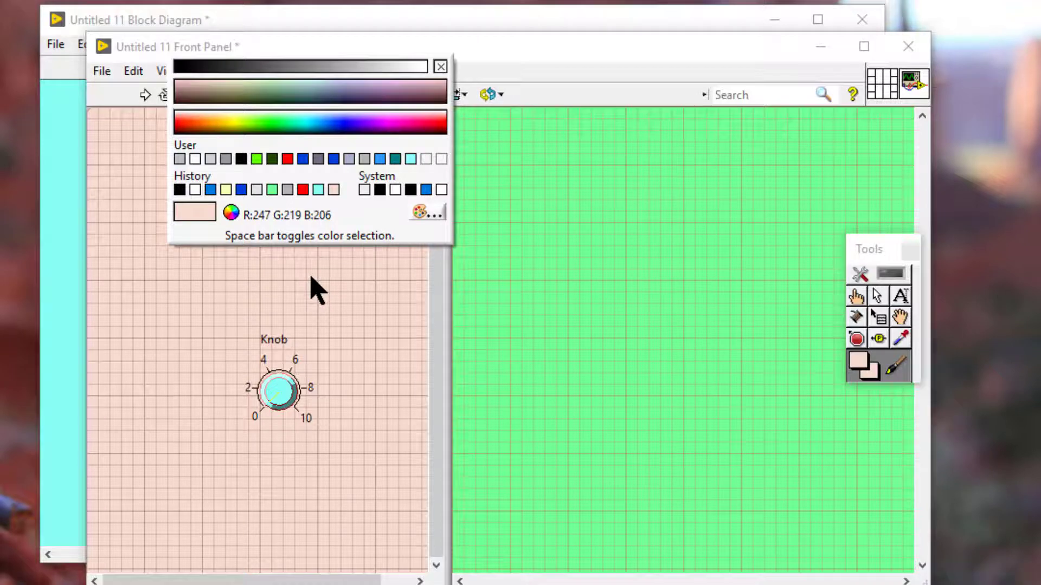
click(391, 309)
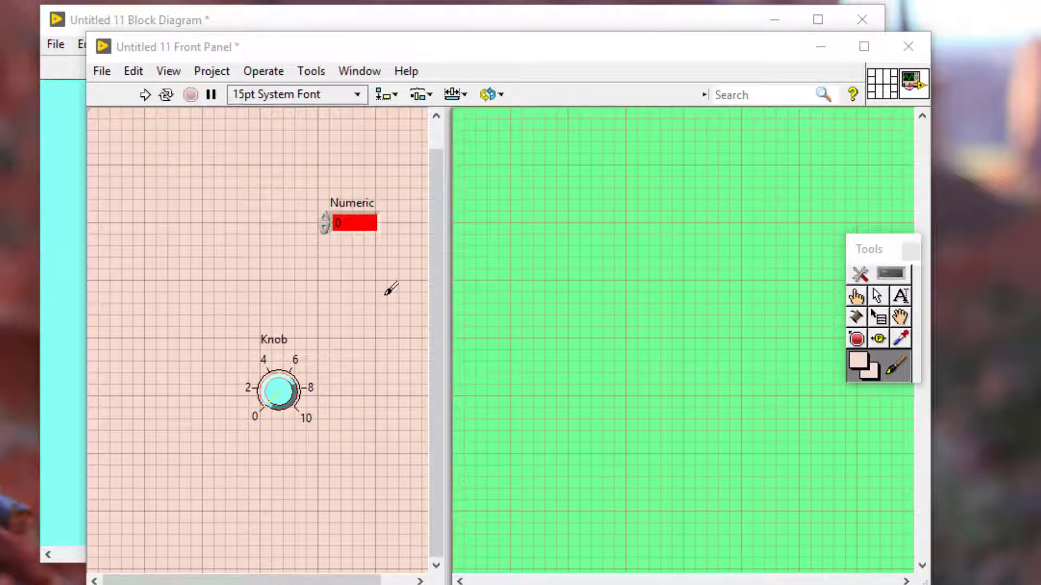
ctrl+click(480, 267)
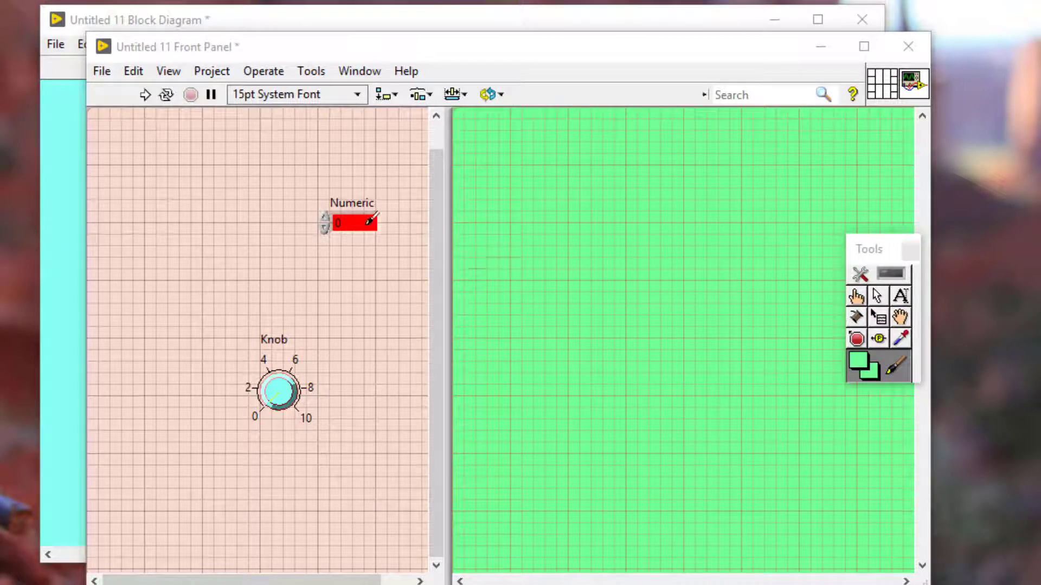
click(371, 220)
right_click(370, 220)
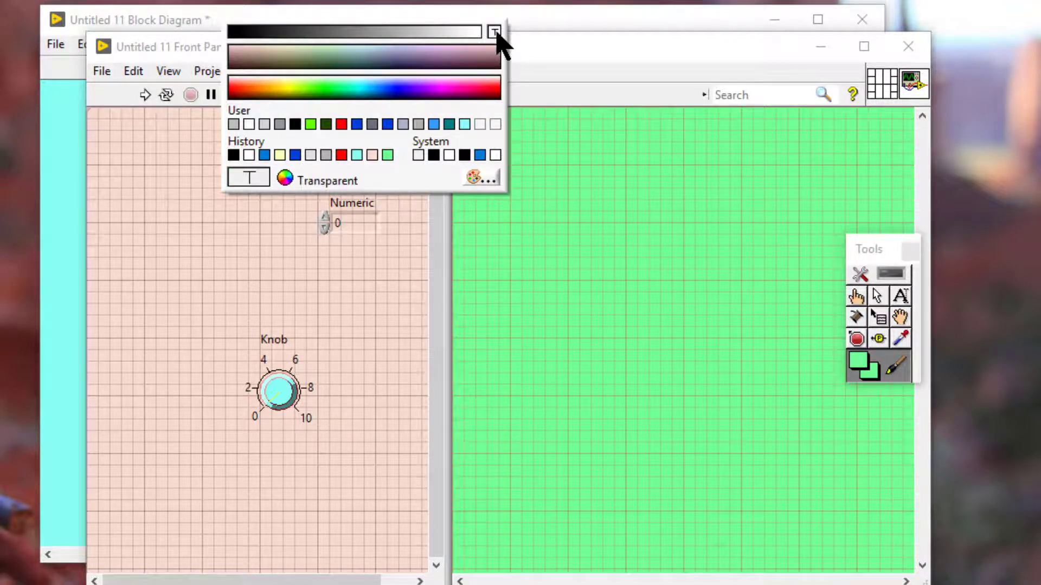
click(493, 32)
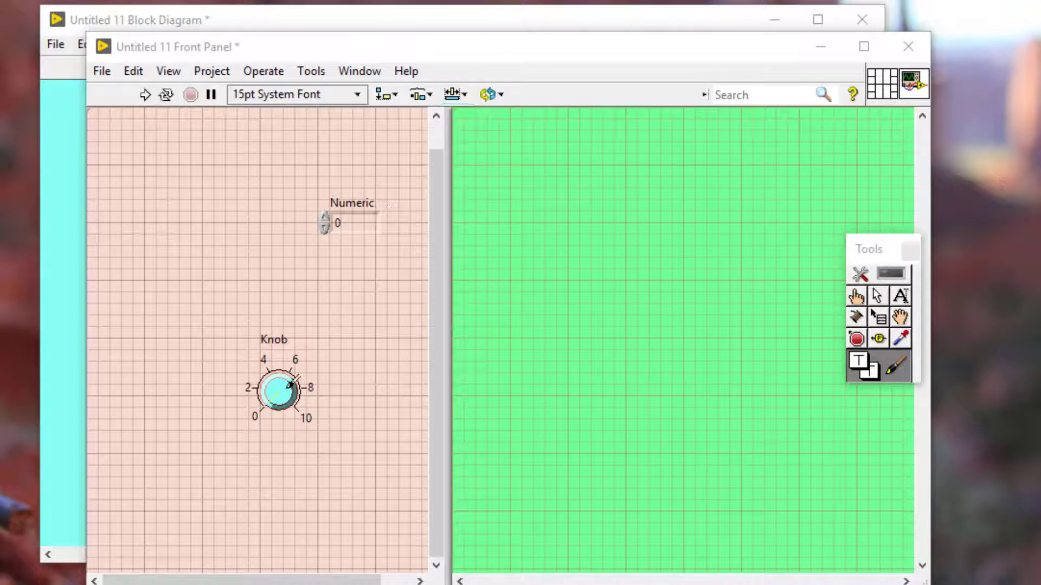
Set the Knob's face to transparent using the 'T' box in the colour picker.
right_click(286, 388)
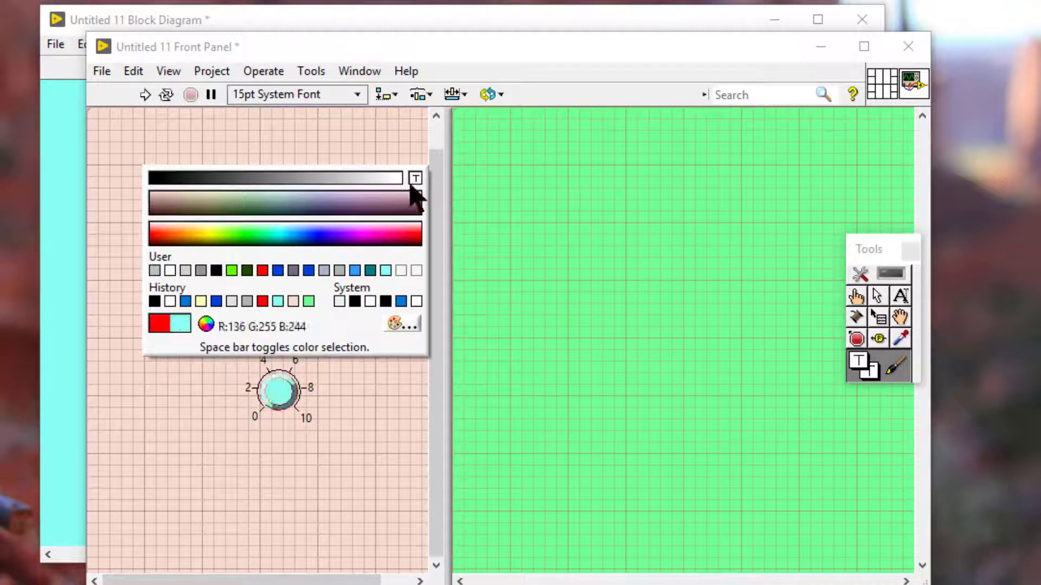
click(415, 179)
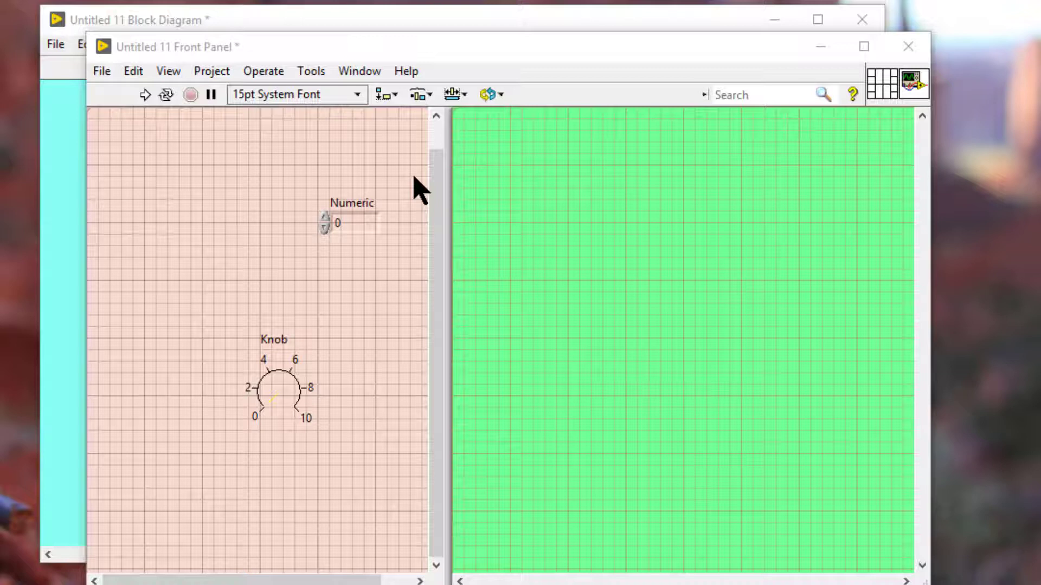
click(413, 175)
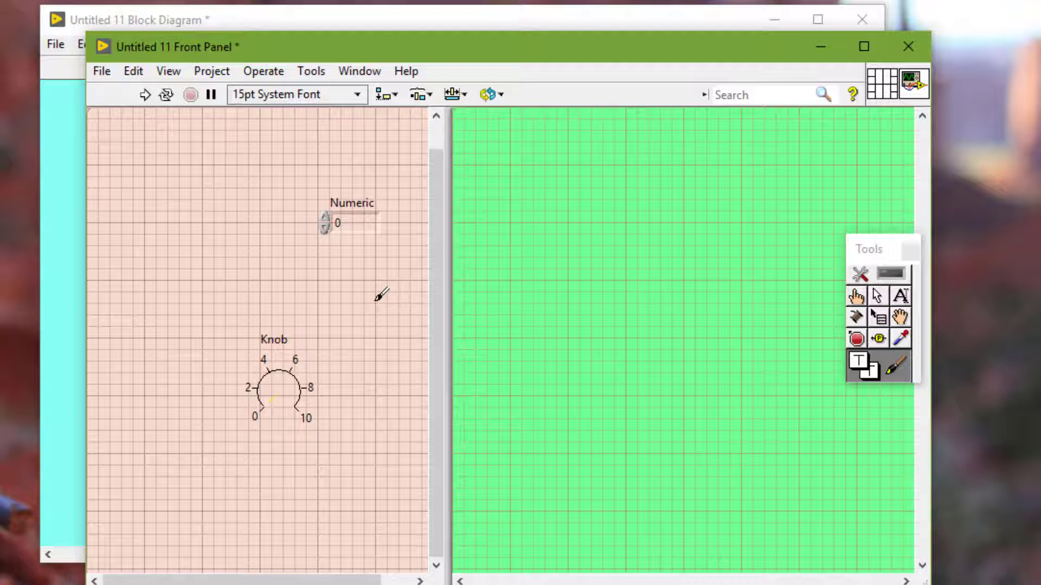
click(329, 289)
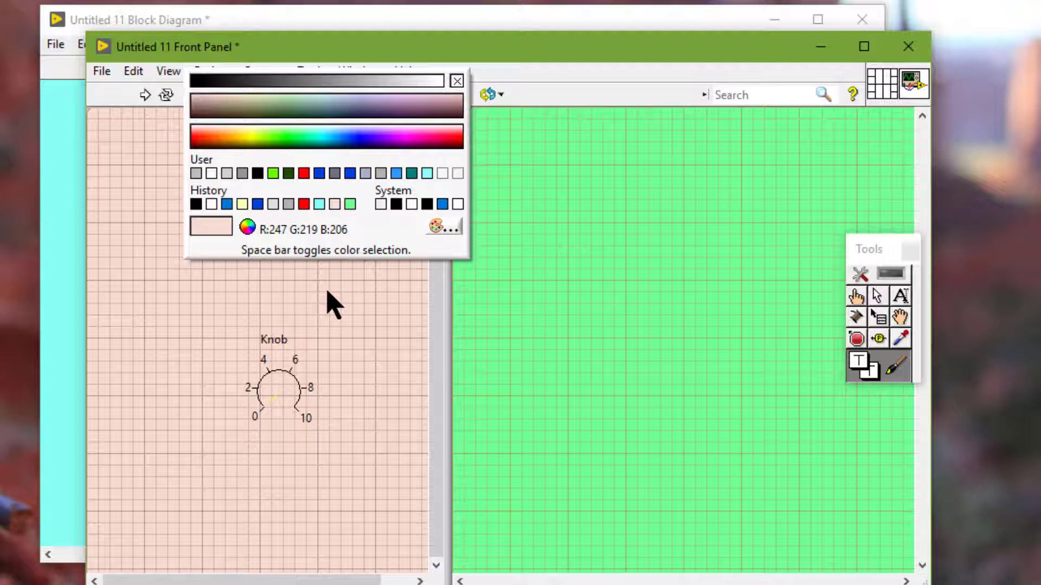
click(888, 274)
click(334, 310)
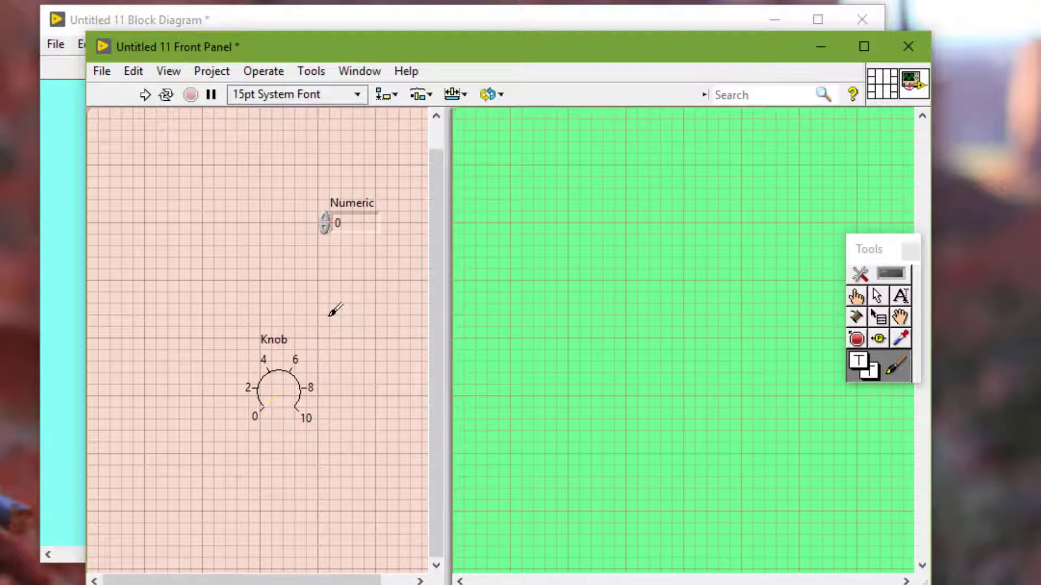
Switch to the Coloring tool and open the panel background's colour picker, previewing purple (R109 G75 B114).
shift+right_click(329, 315)
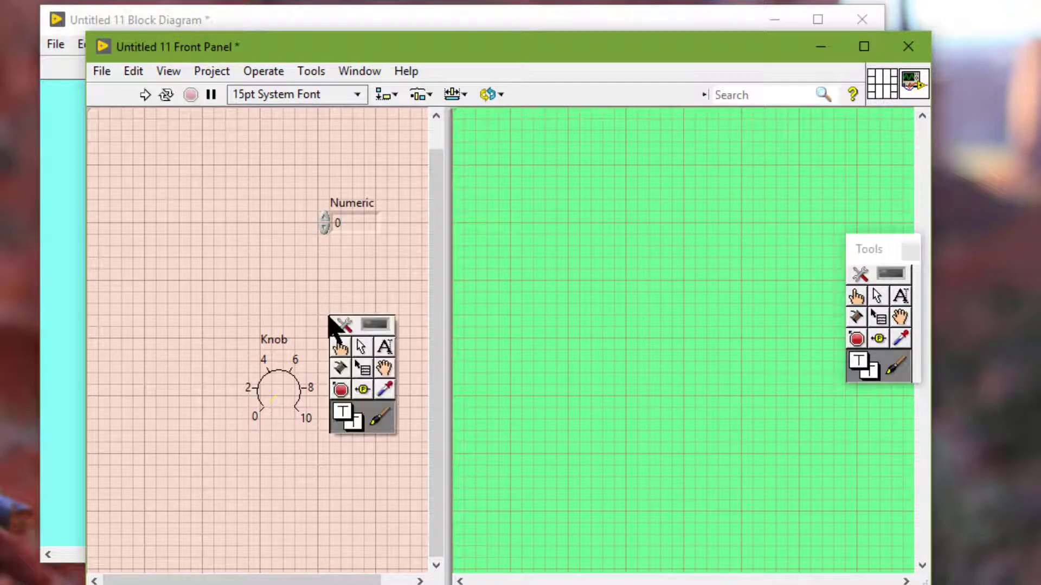
click(362, 327)
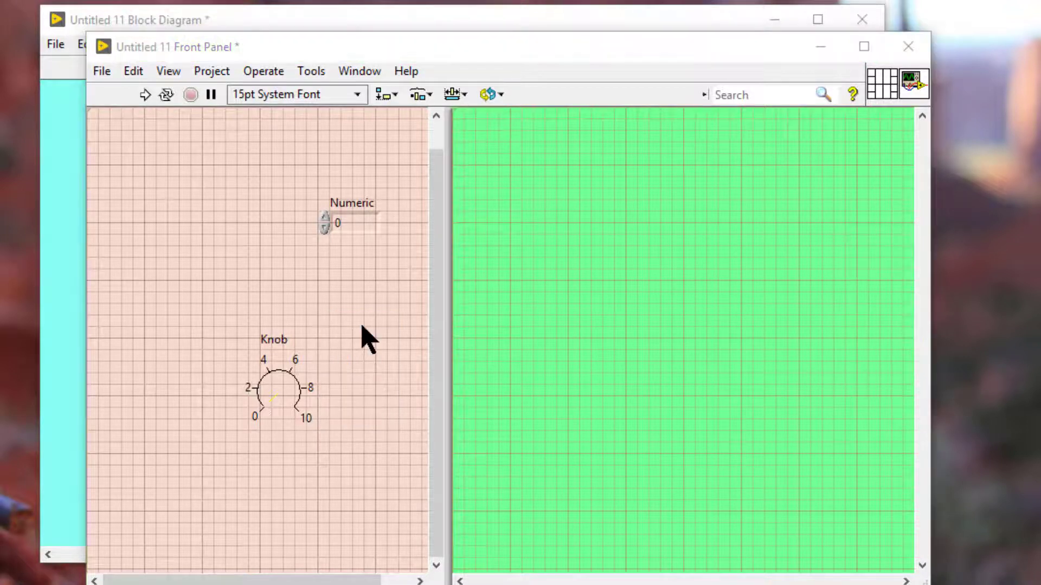
right_click(337, 287)
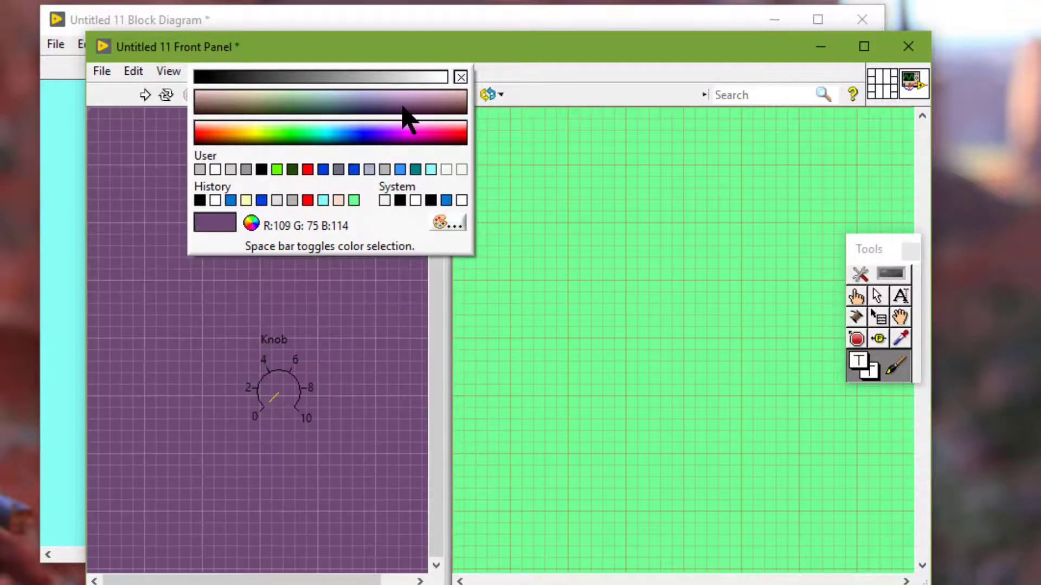
click(279, 390)
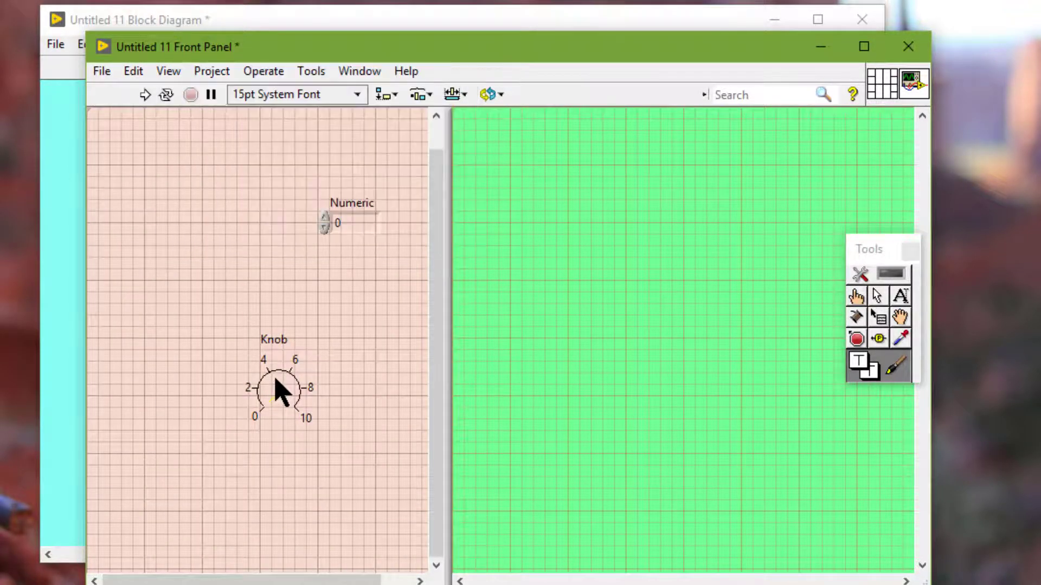
click(280, 374)
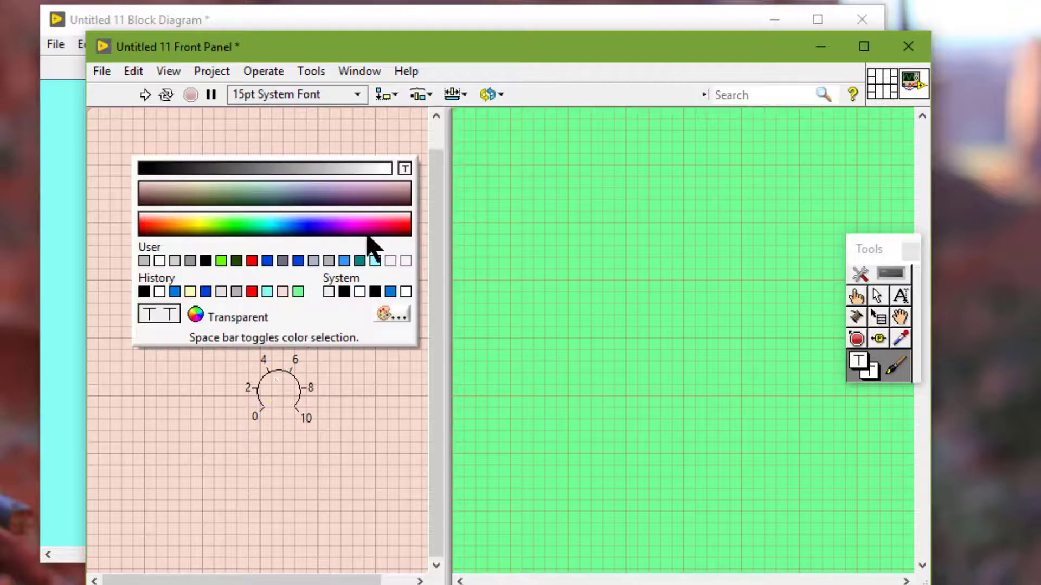
click(405, 169)
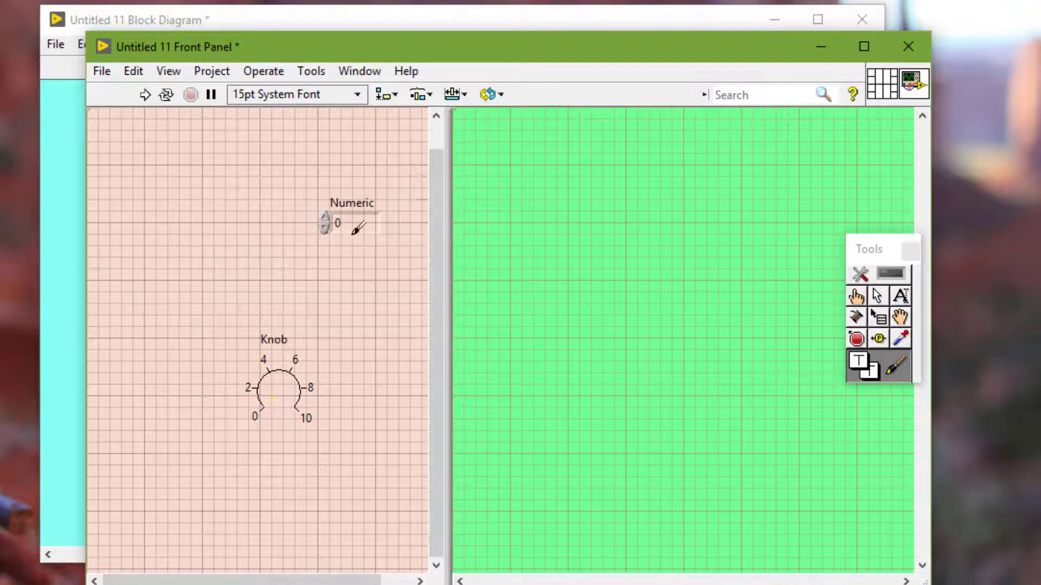
click(325, 224)
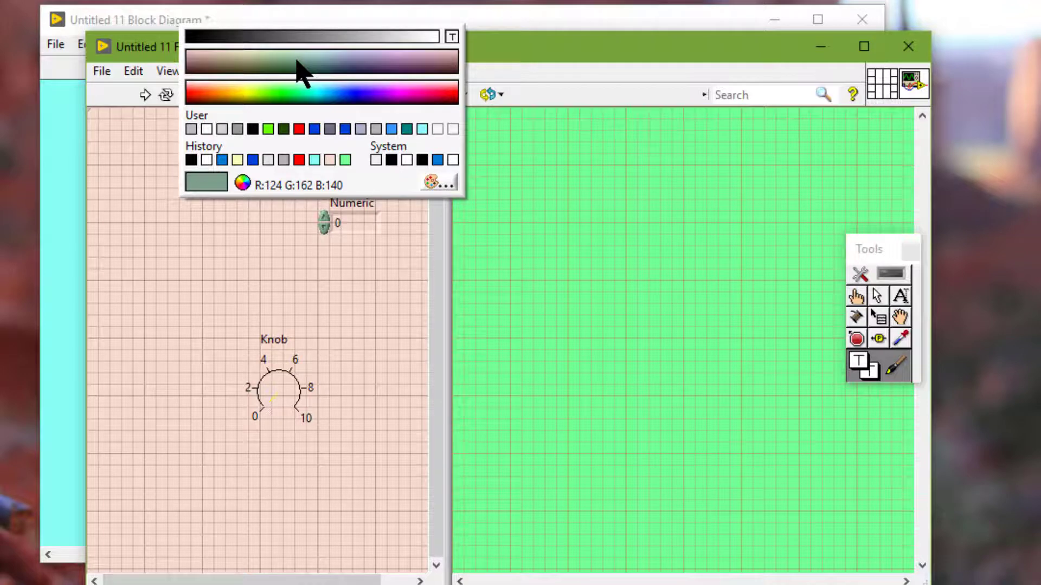
click(242, 255)
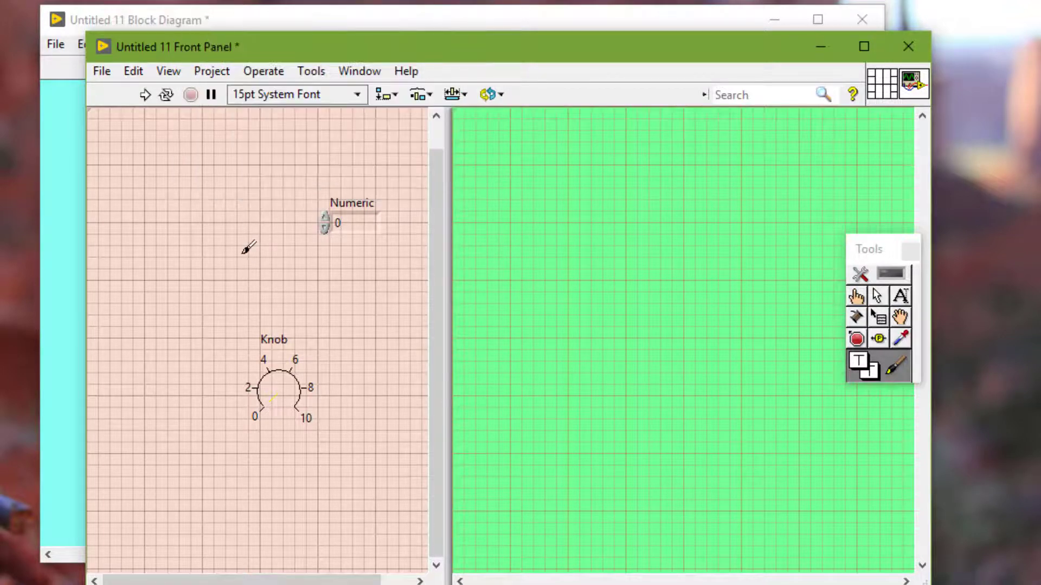
right_click(242, 254)
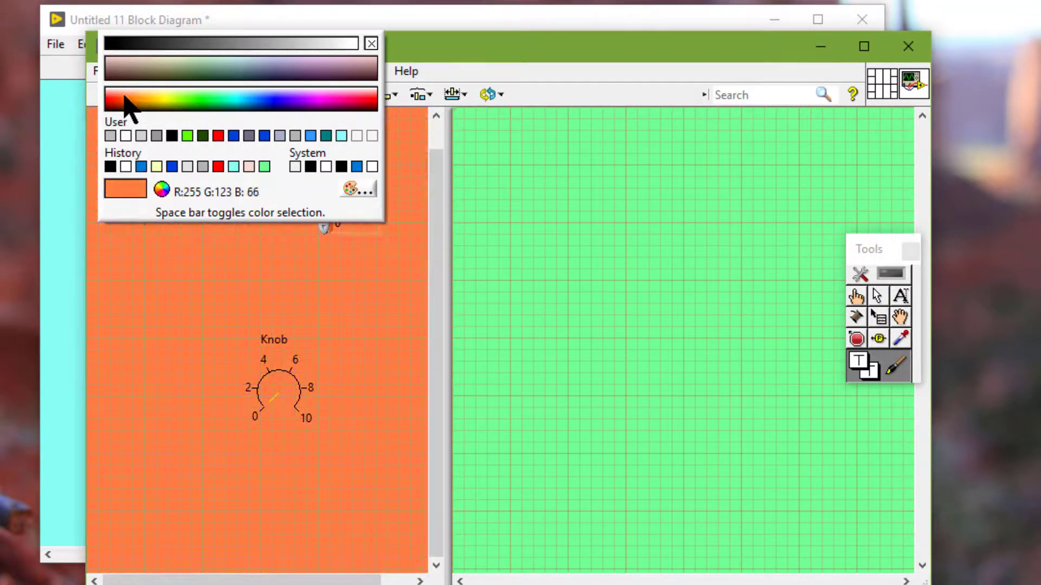
key(Escape)
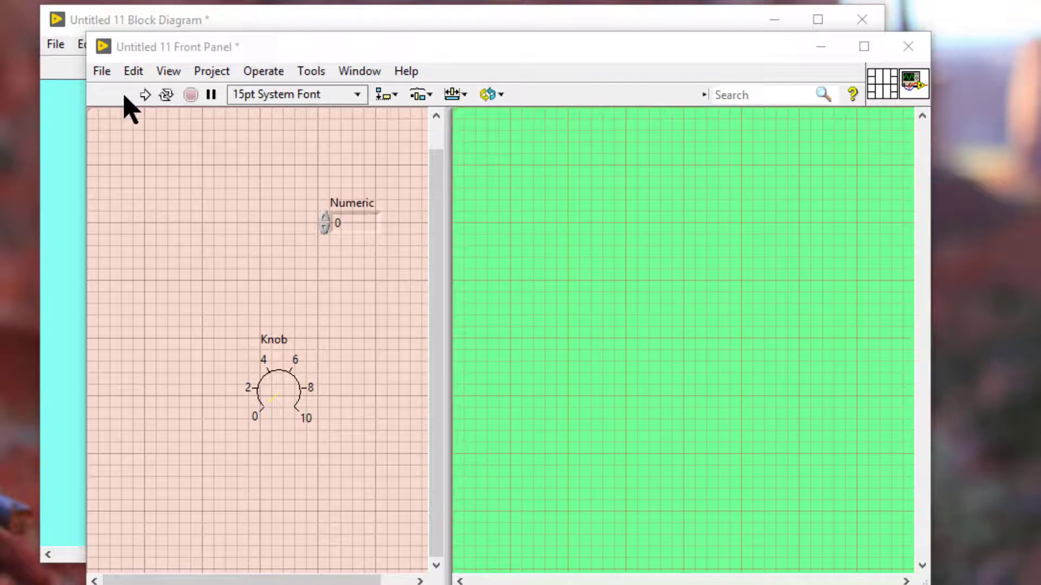
click(130, 108)
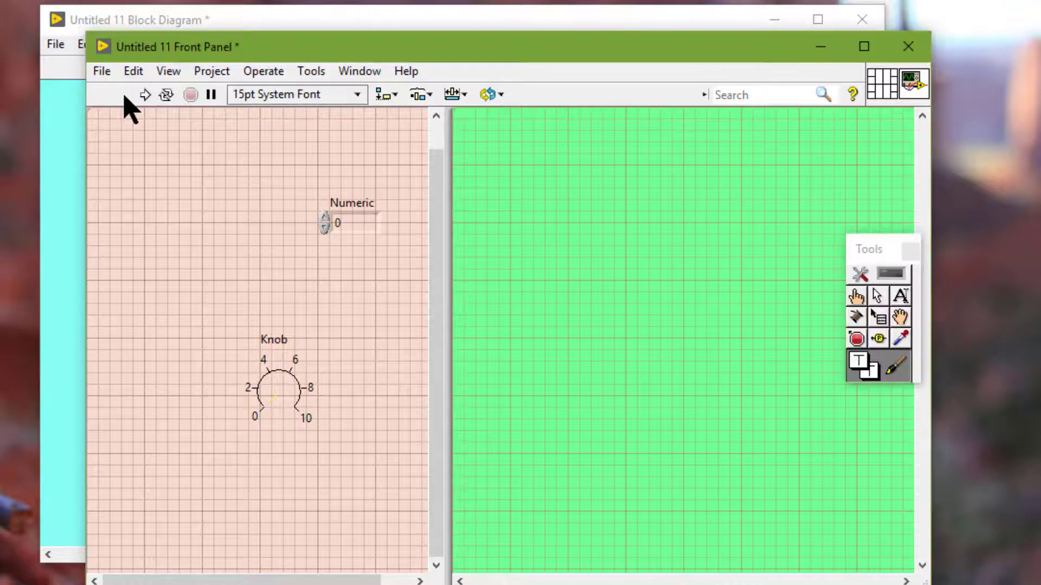
right_click(216, 221)
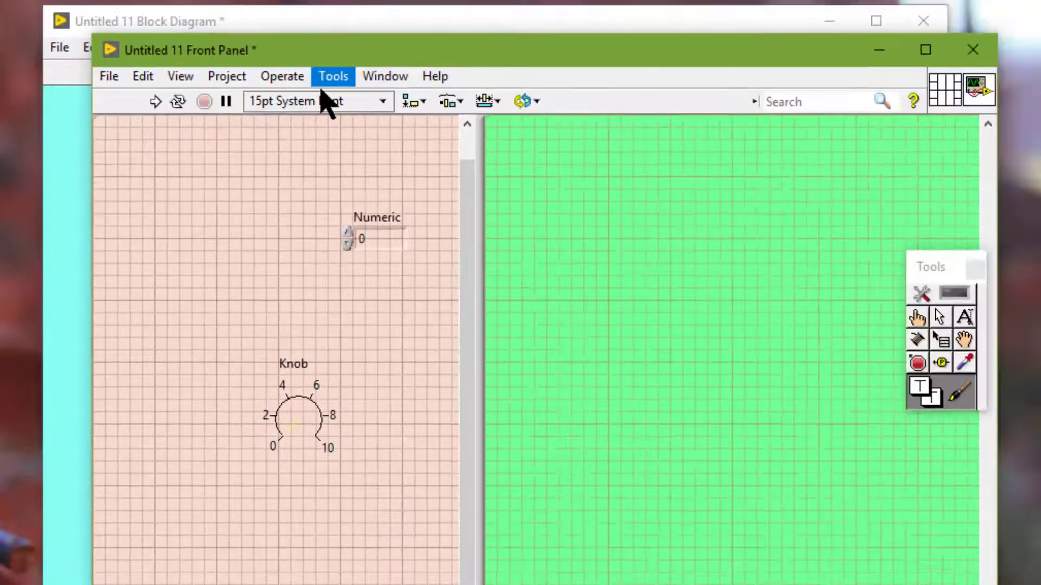
Open Tools » Options and show the Environment category's Colors settings.
click(295, 90)
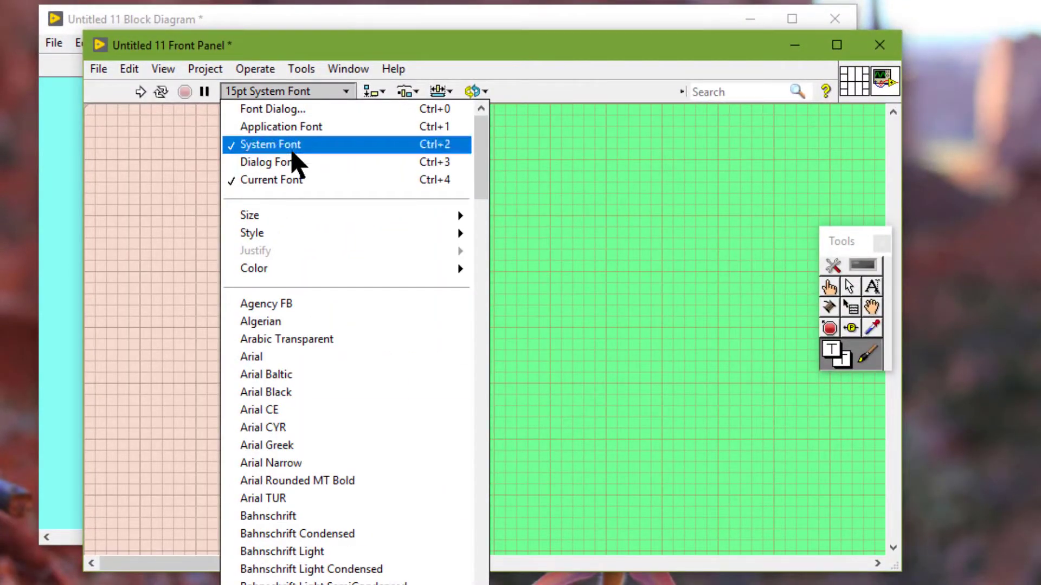
click(302, 73)
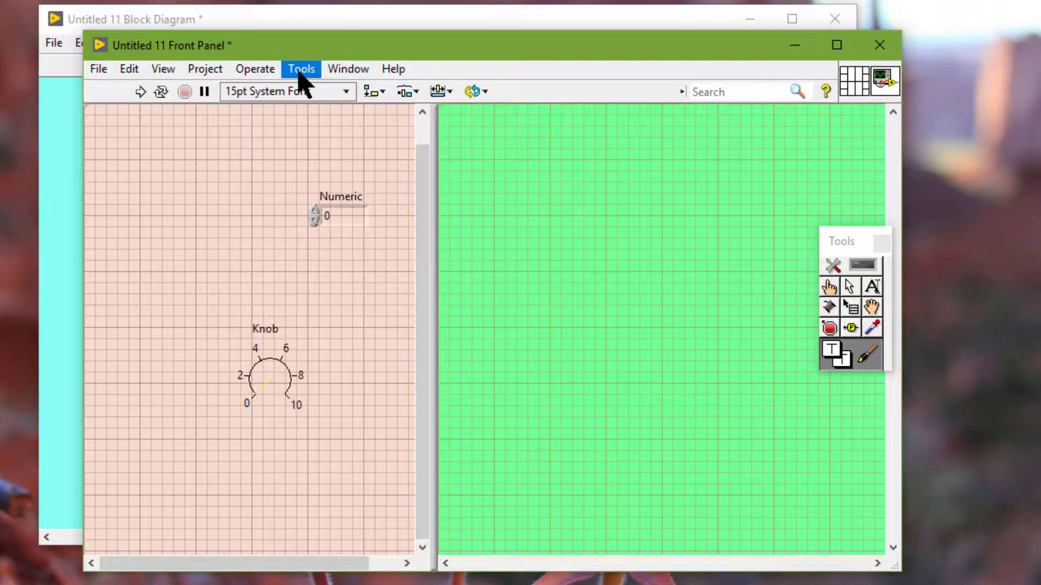
click(302, 69)
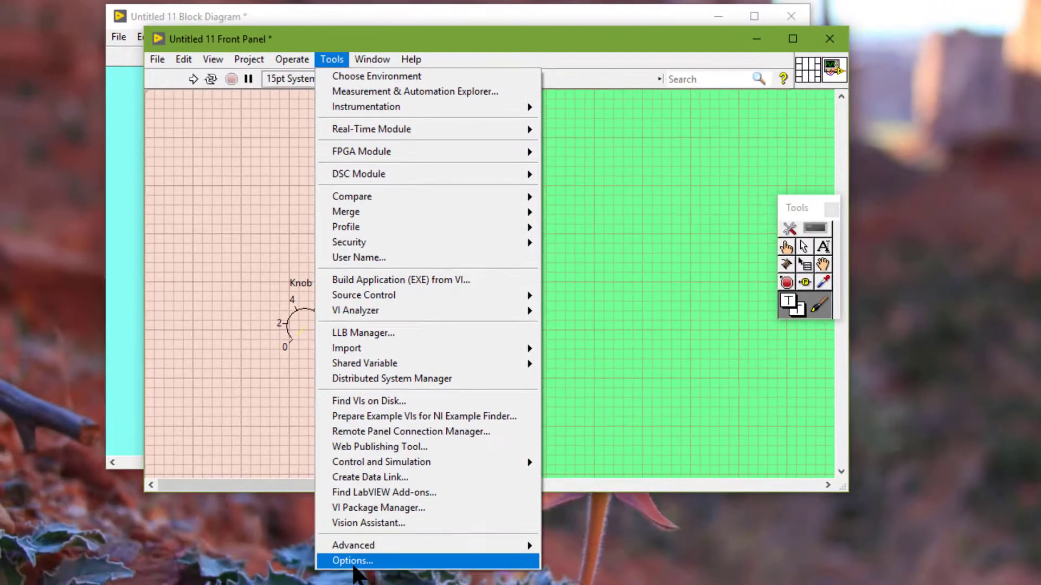
click(353, 566)
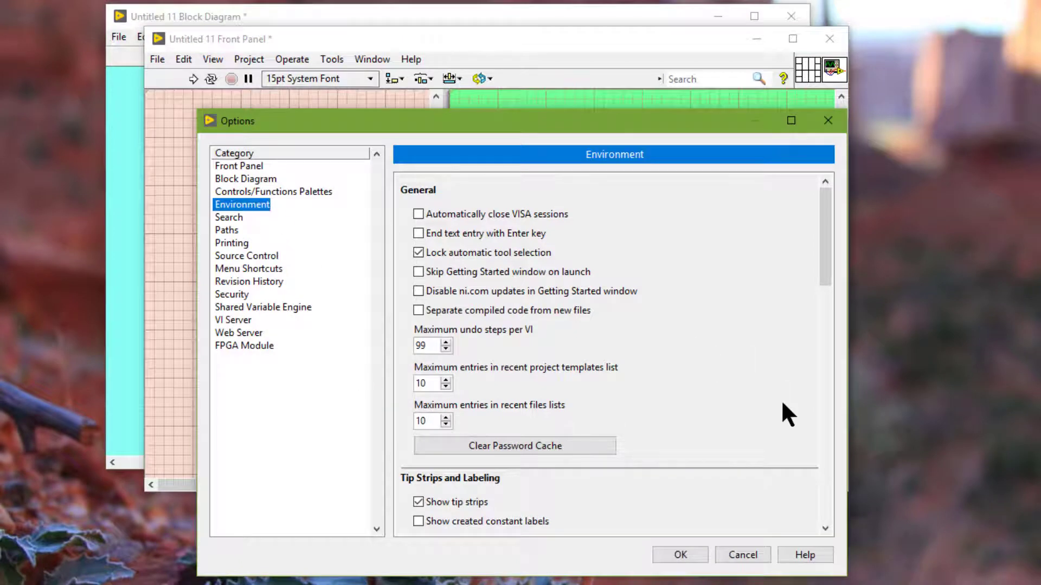
click(825, 492)
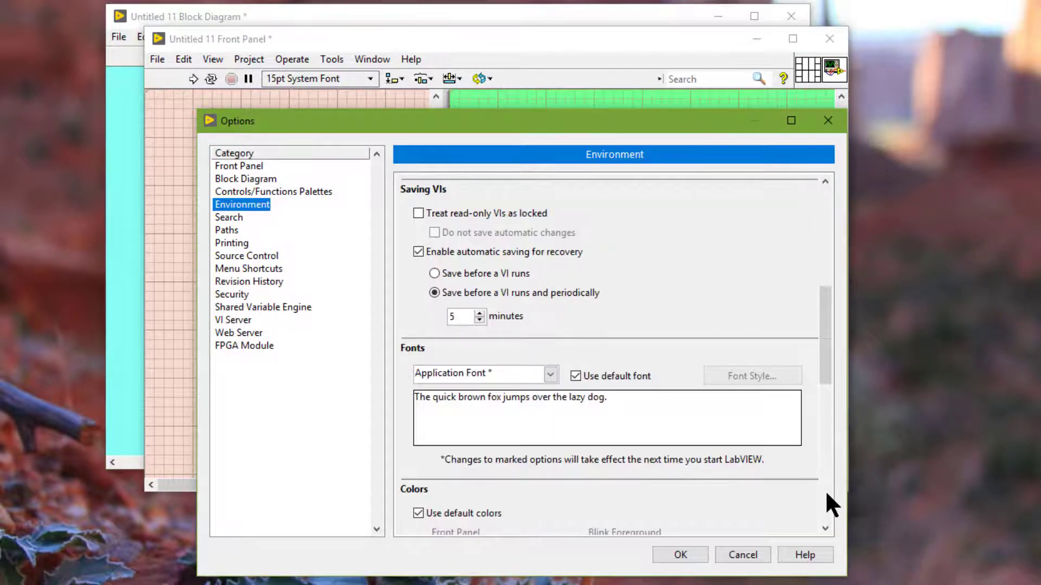
click(825, 527)
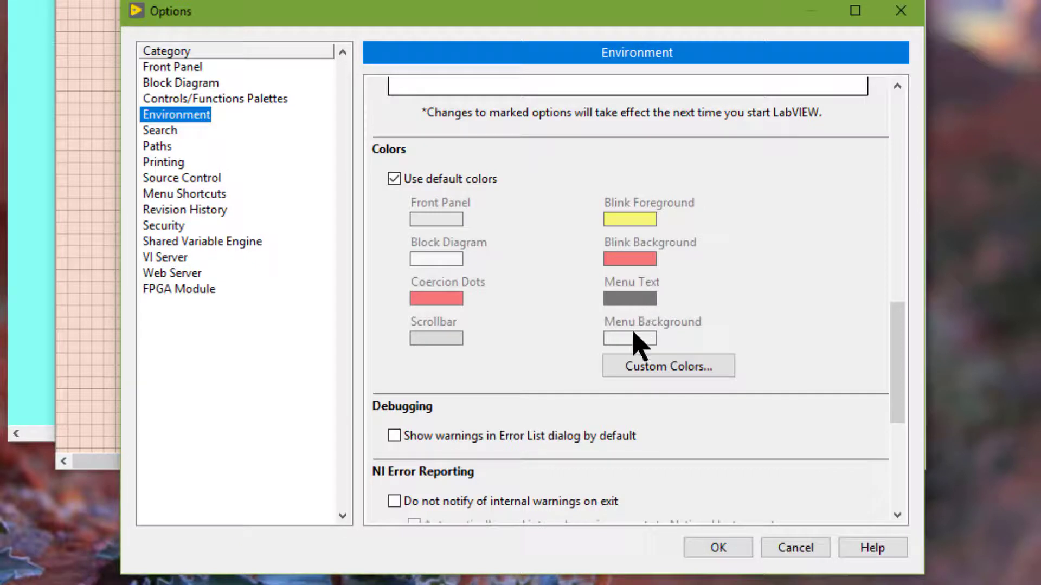
Turn off default colours, check the Front Panel colour choices, then restore the default colours.
click(394, 180)
click(442, 221)
click(476, 191)
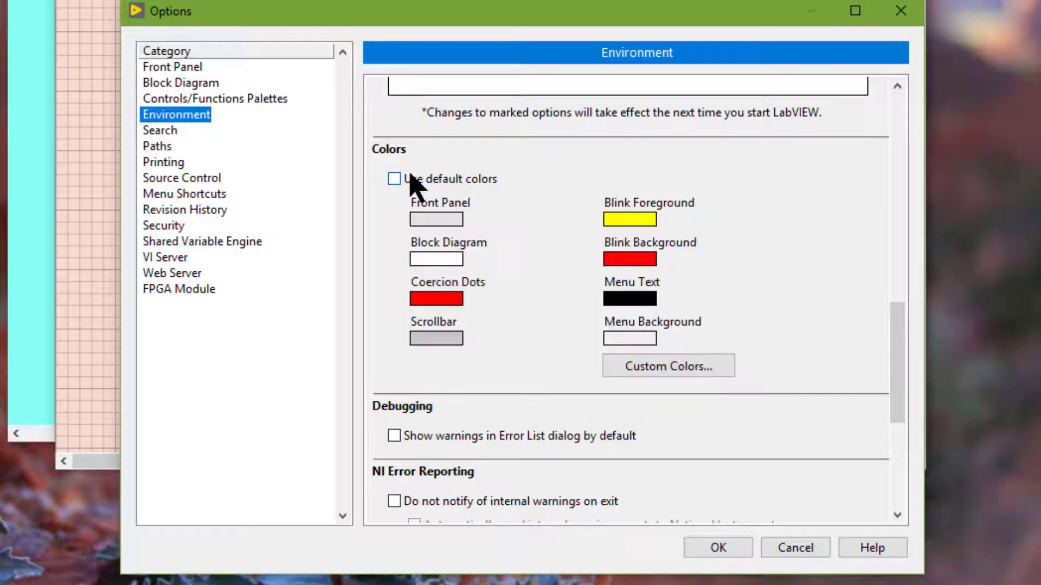
click(395, 182)
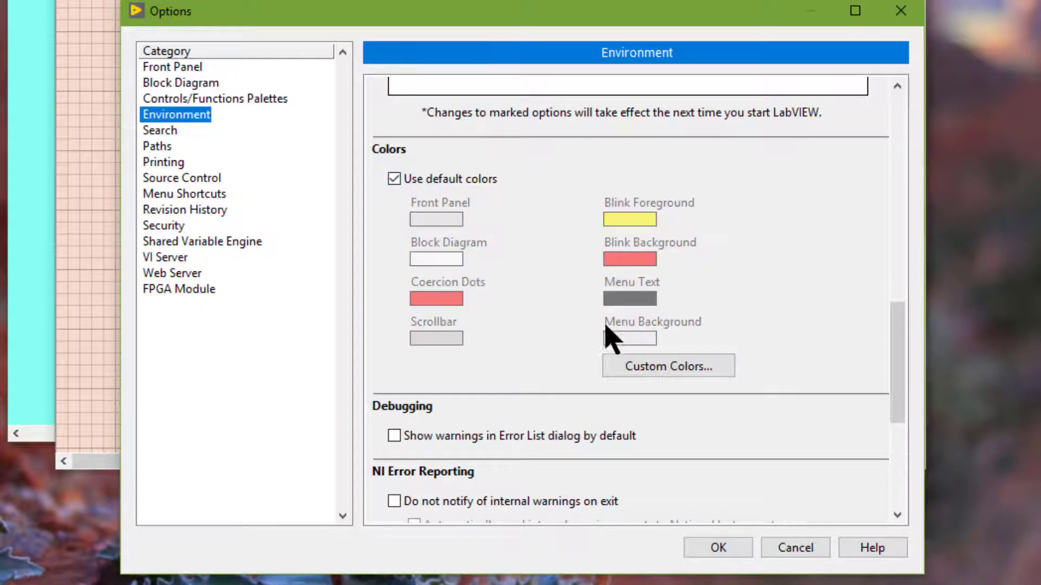
Open the User Colors list, look at user colour 17's swatches, and cancel without changes.
click(678, 378)
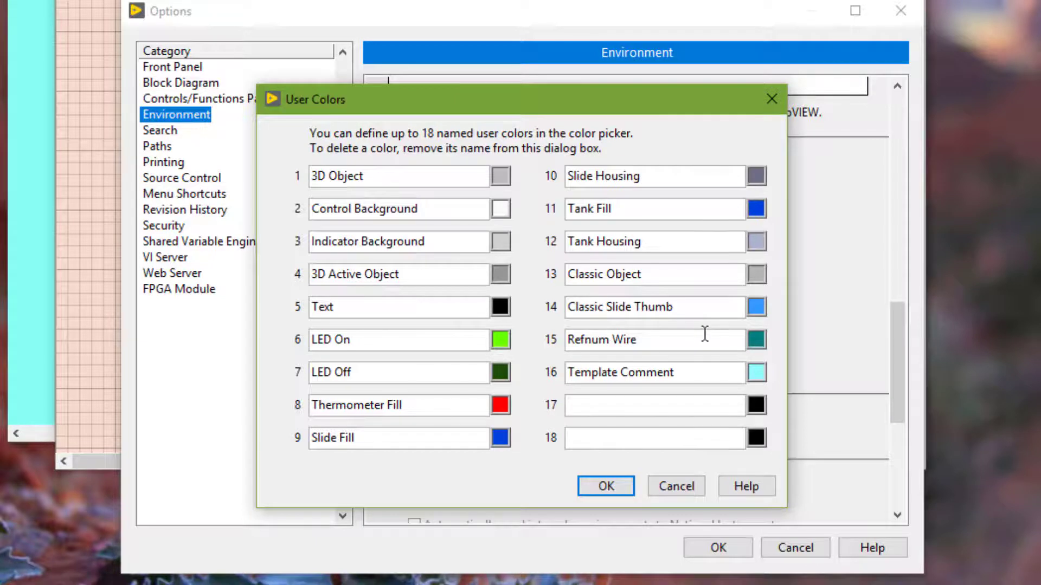
click(756, 410)
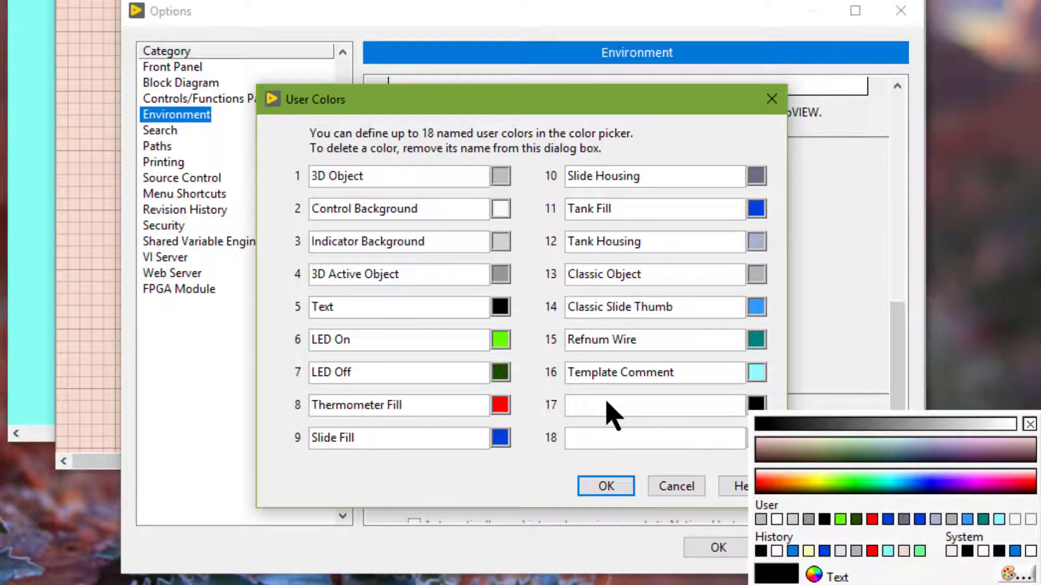
click(691, 495)
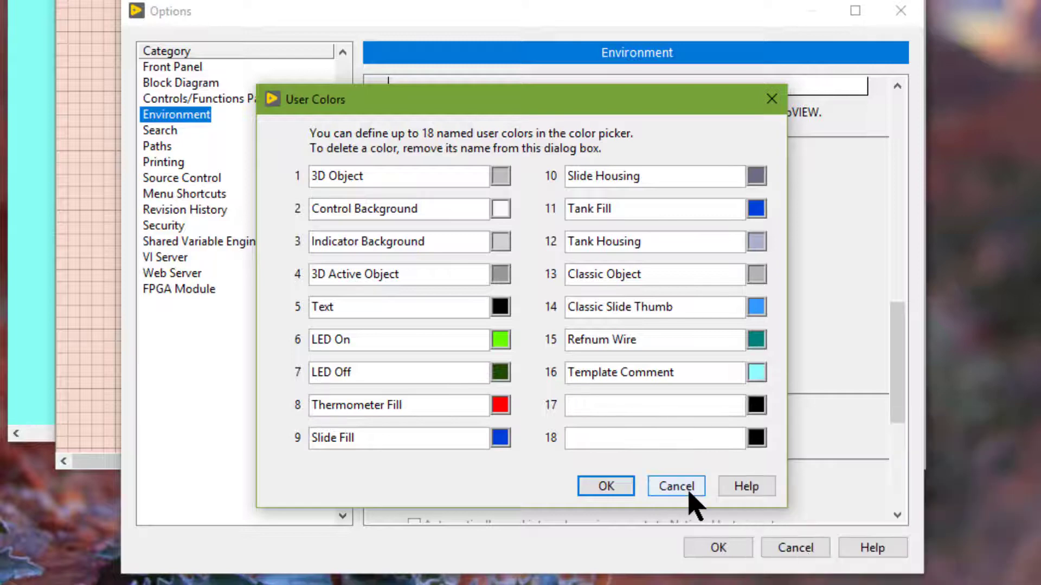
click(689, 492)
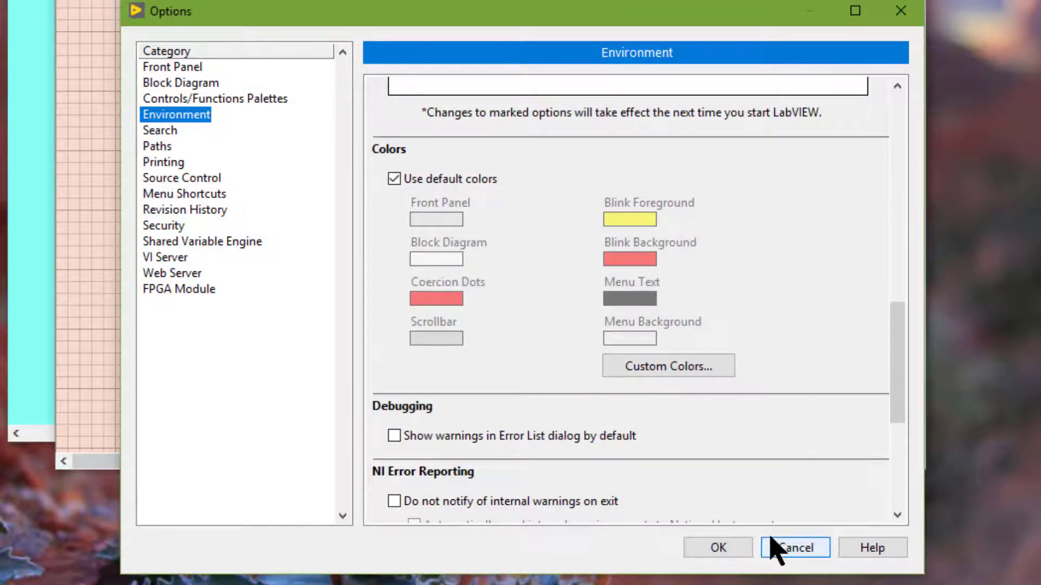
Cancel the Options dialog and preview system colours on the panel, leaving it peach.
click(772, 542)
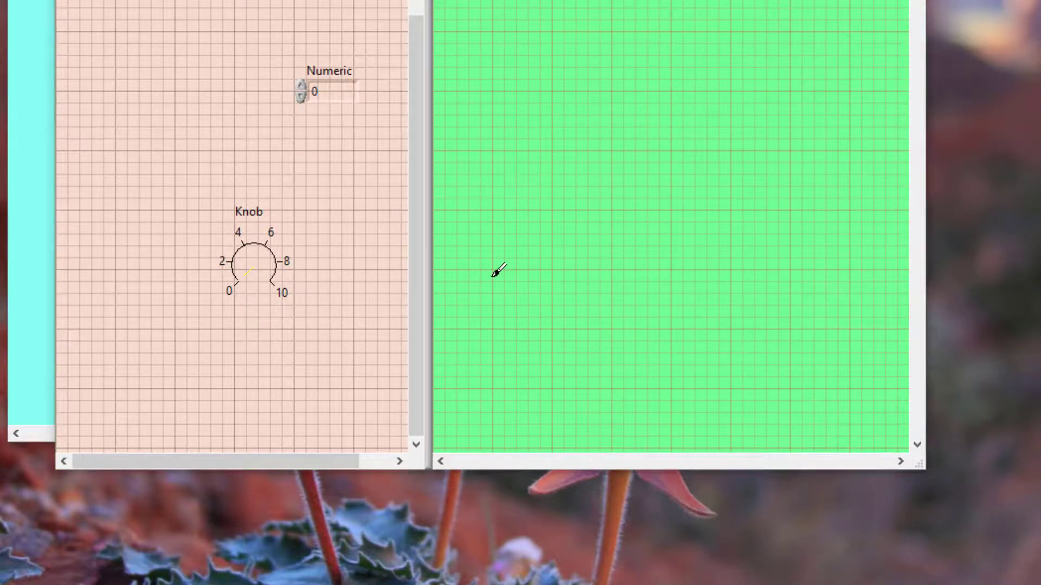
click(288, 159)
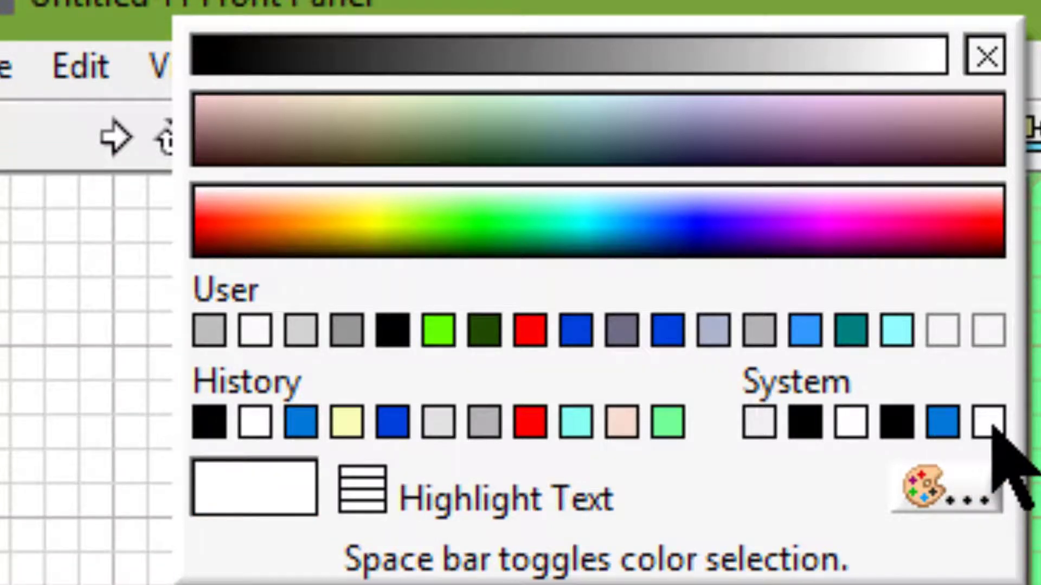
key(Escape)
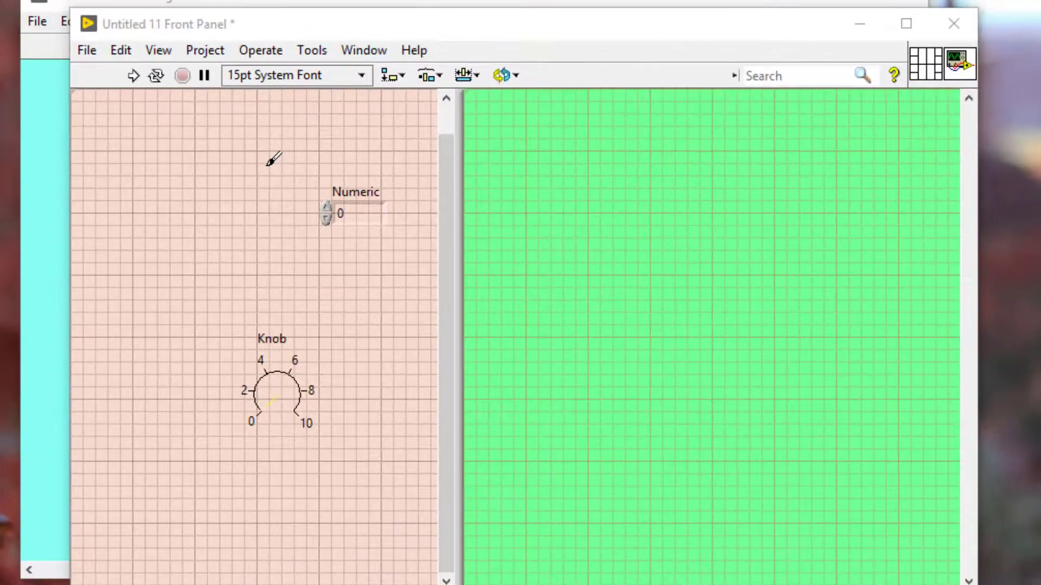
Pick up the panel's peach as paint colour, make the knob transparent, then undo it.
right_click(271, 178)
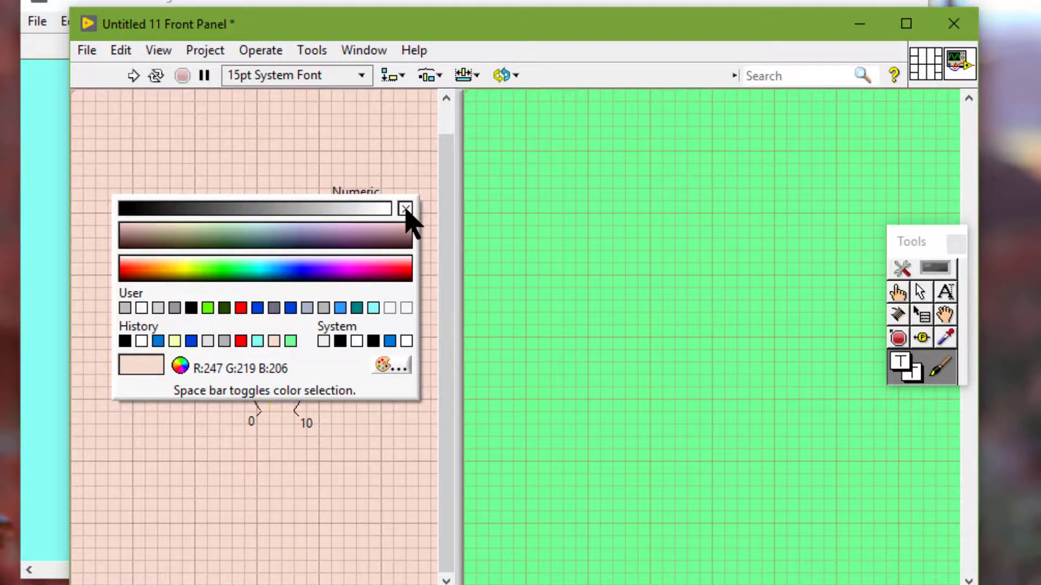
click(405, 209)
click(281, 391)
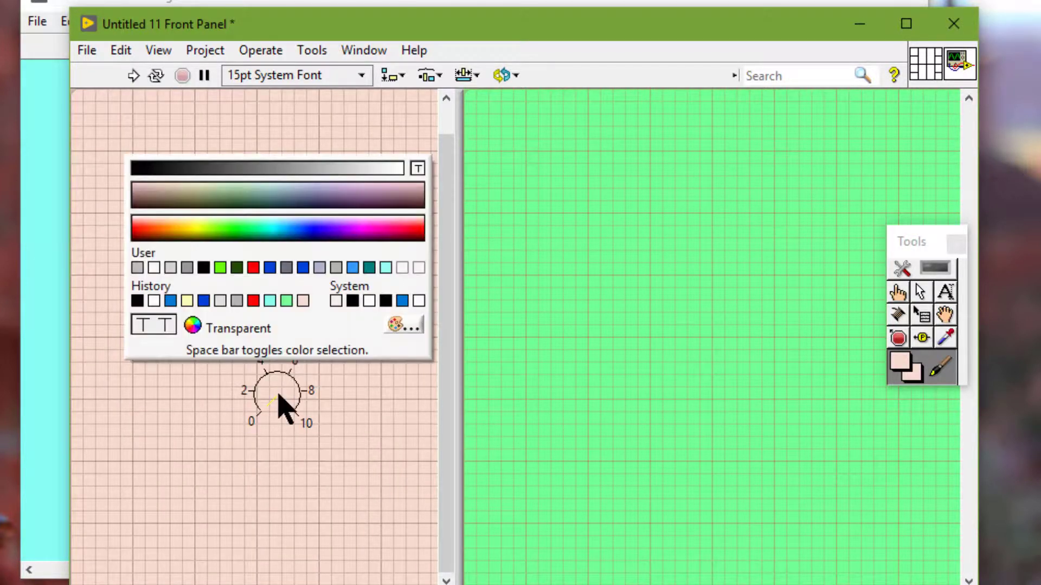
click(141, 327)
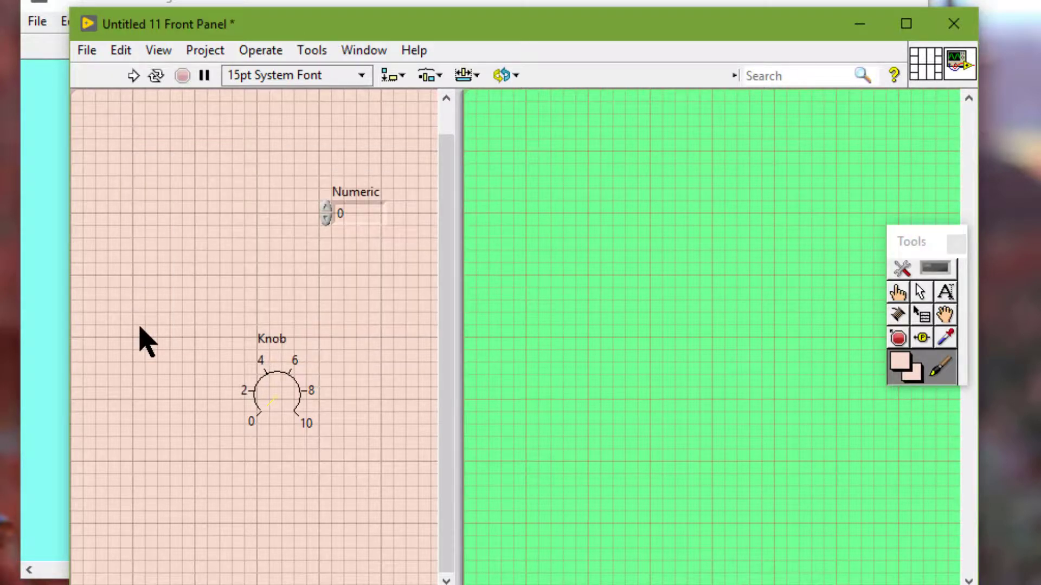
key(ctrl+z)
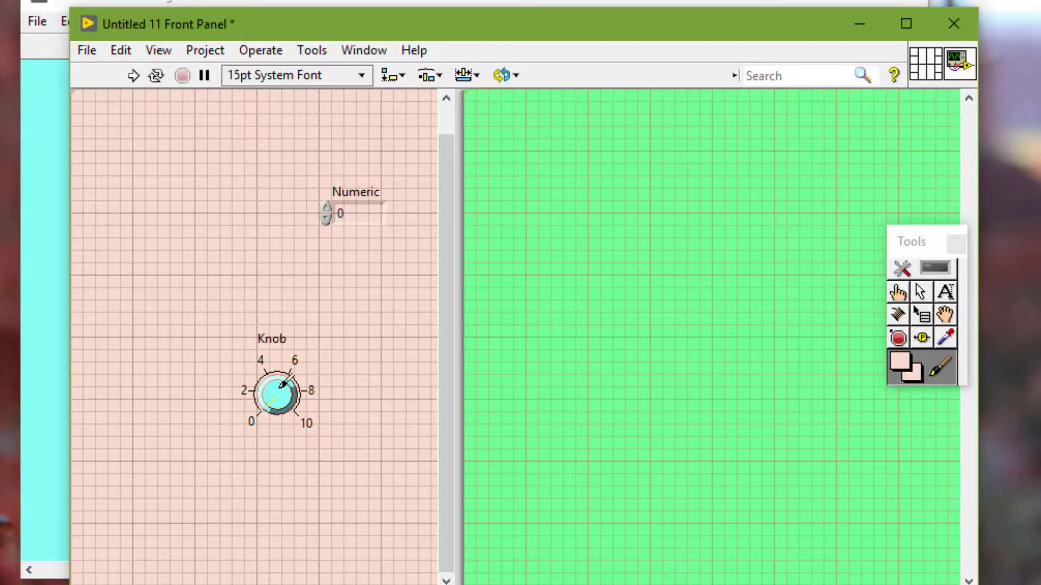
Preview knob colours without applying any, then toggle foreground/background selection with space.
click(282, 384)
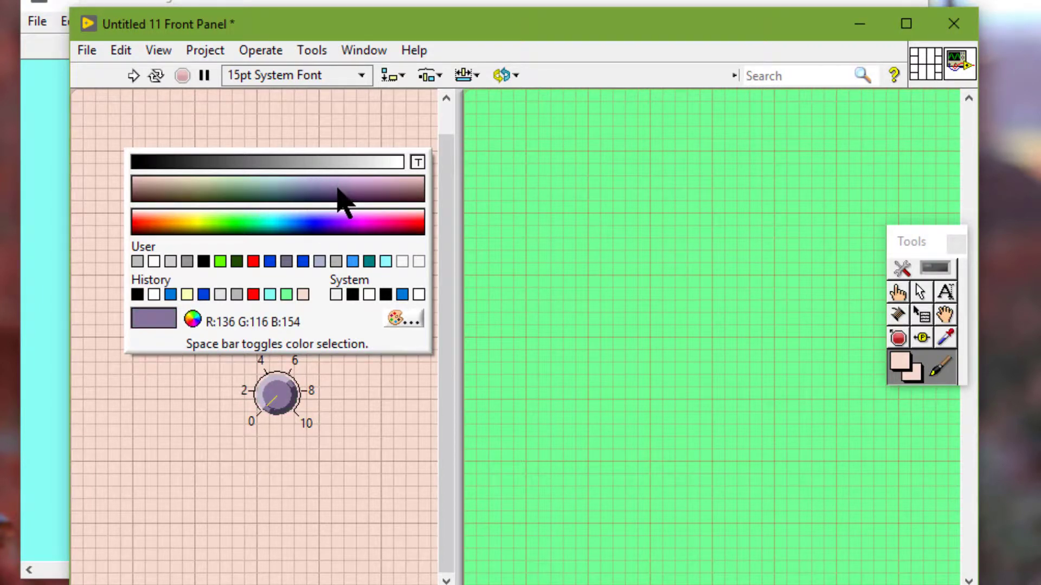
key(Escape)
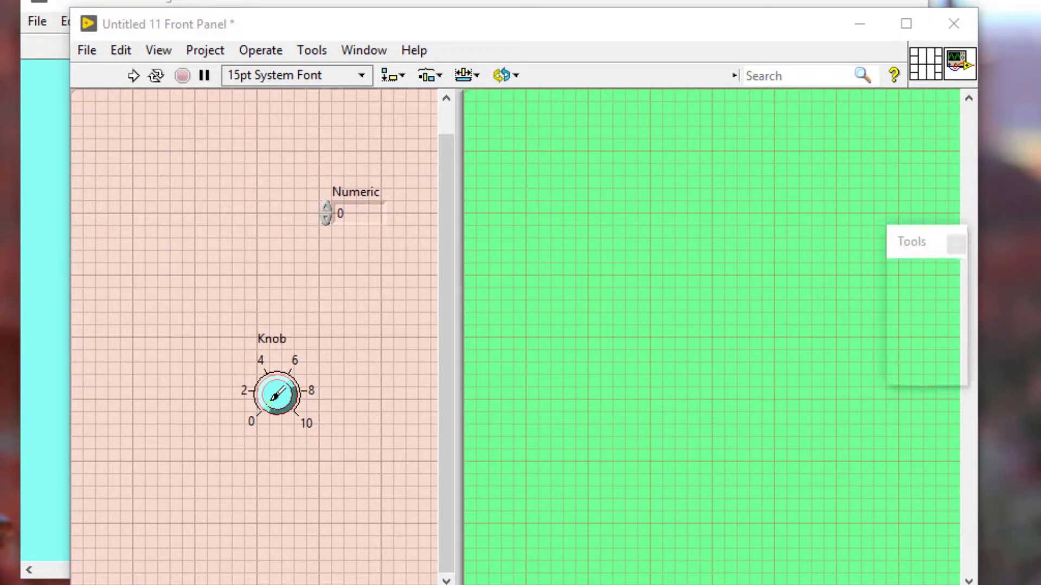
click(272, 399)
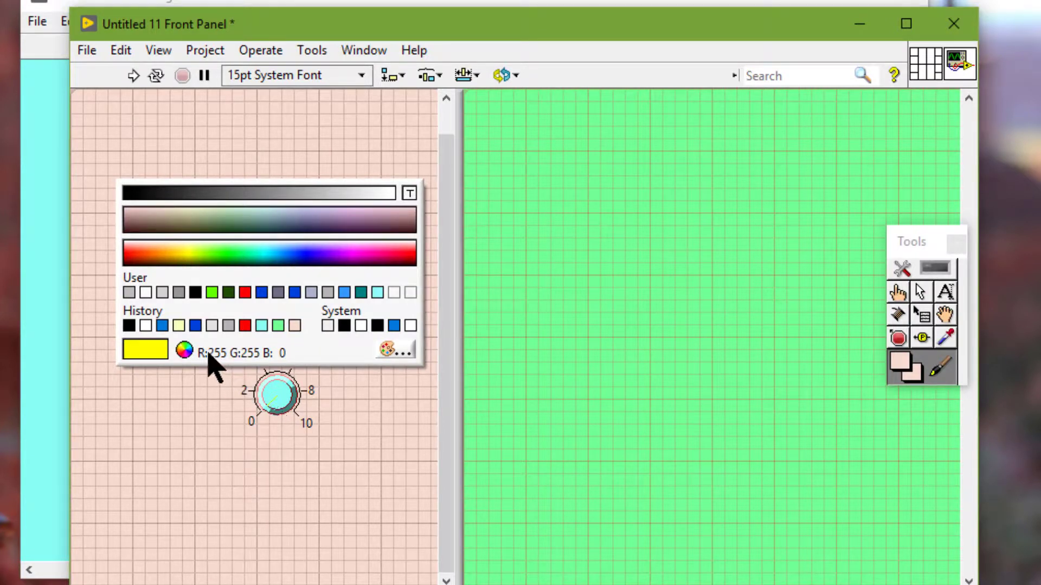
click(281, 404)
click(279, 399)
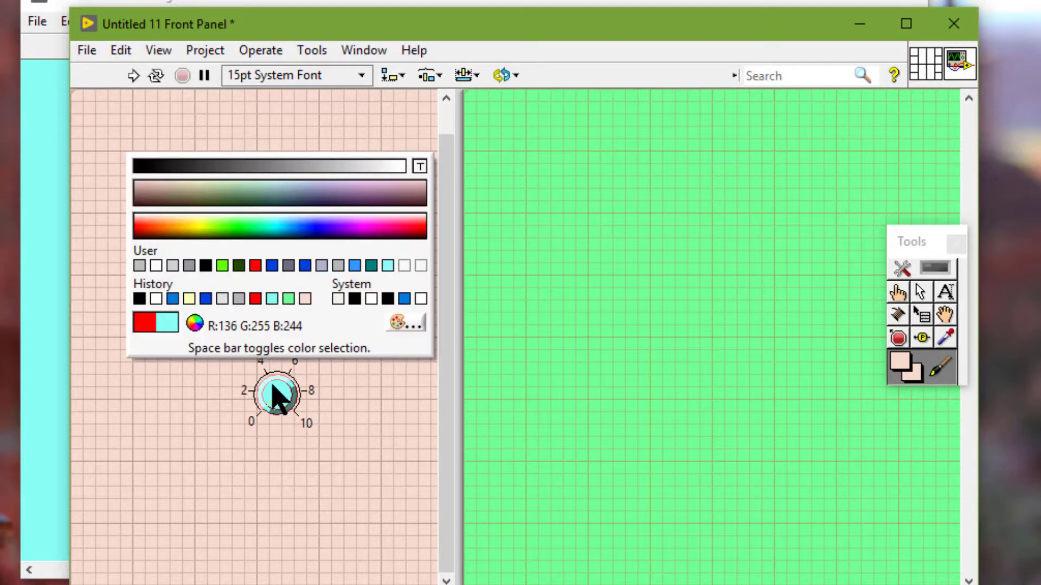
key(space)
Set green as paint colour, then paint the knob face with the red Thermometer Fill colour.
click(222, 266)
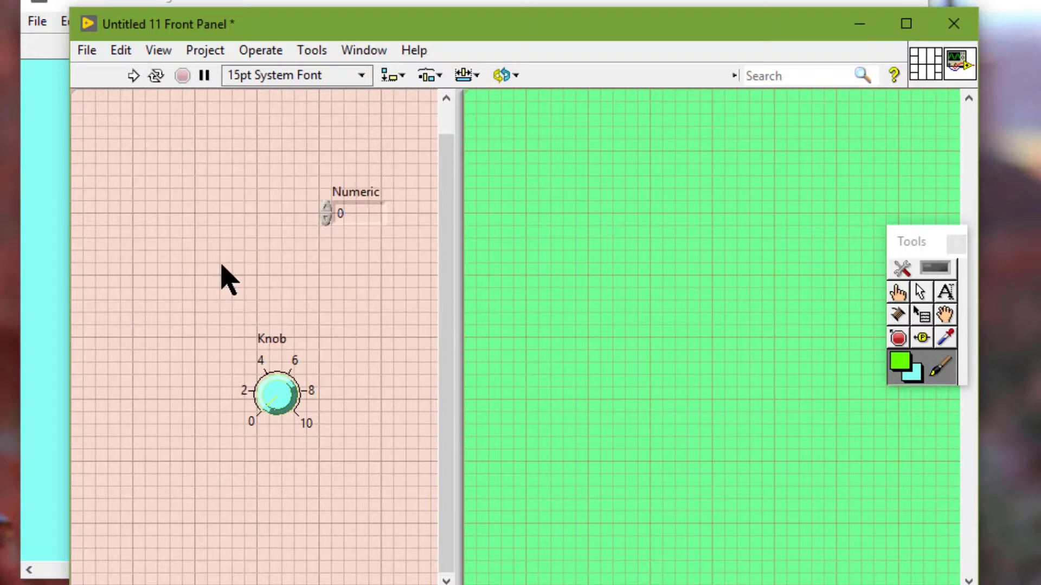
right_click(275, 386)
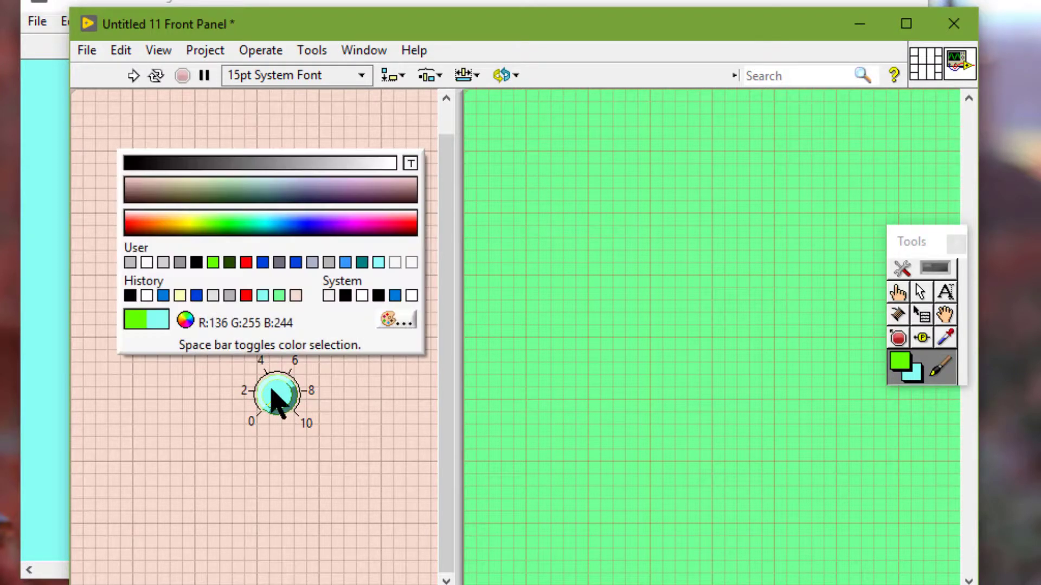
click(263, 263)
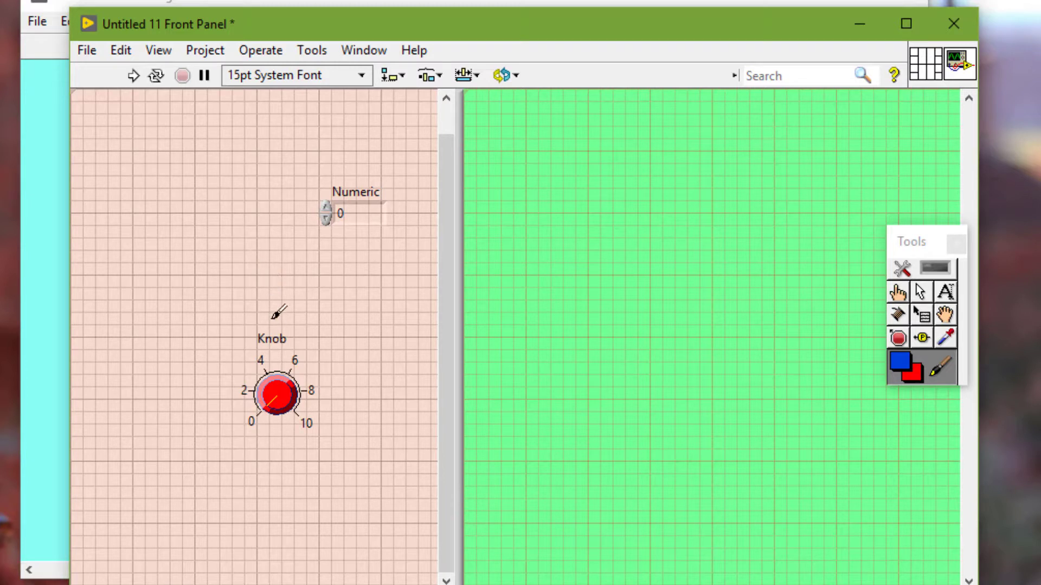
click(260, 253)
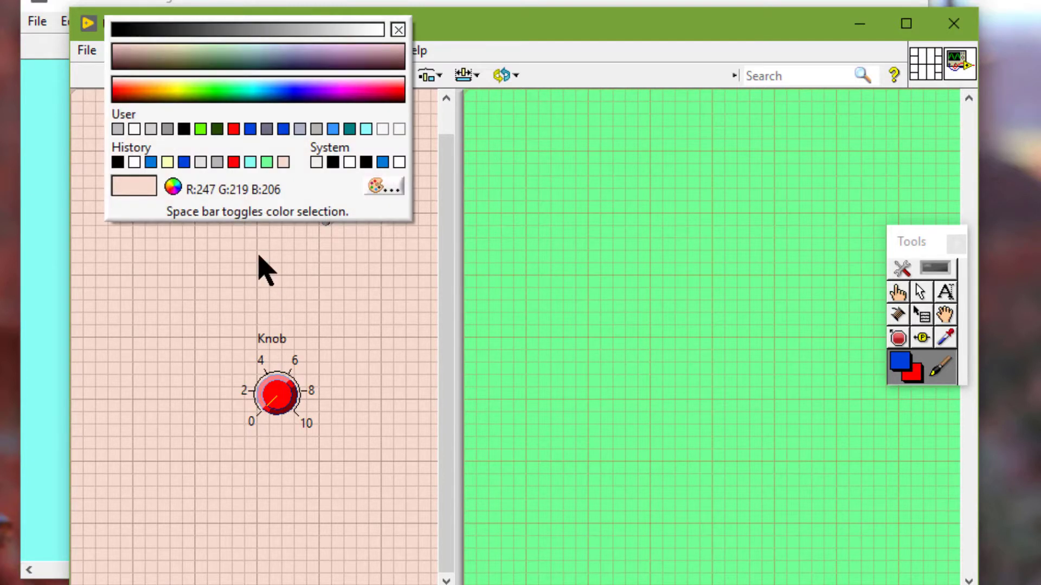
Use More Colors to darken the panel's peach slightly by lowering its luminance.
click(376, 187)
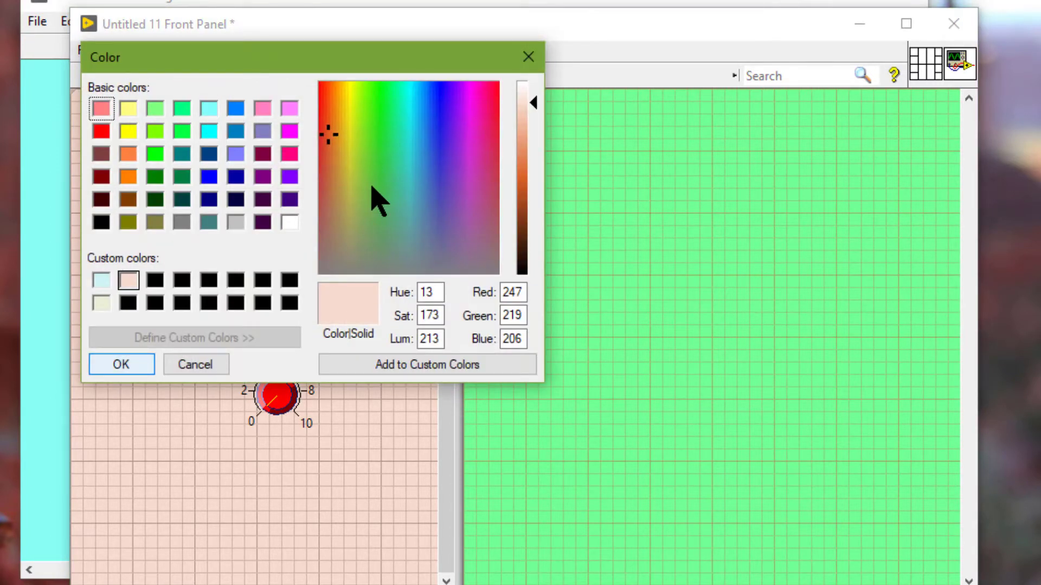
click(525, 114)
click(416, 362)
click(126, 365)
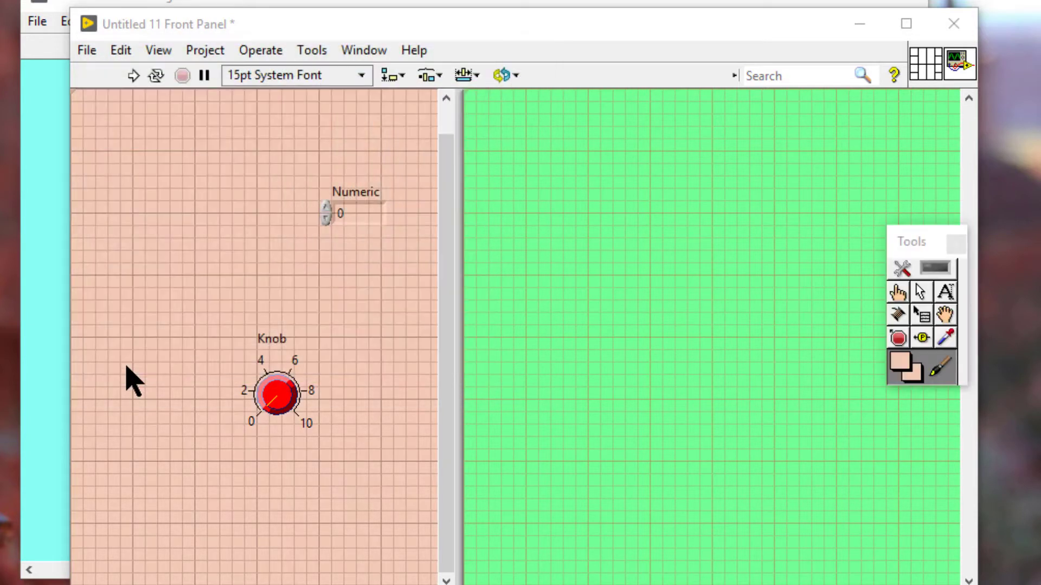
Change the panel background to a deep magenta (RGB 235, 7, 230) via More Colors.
click(183, 279)
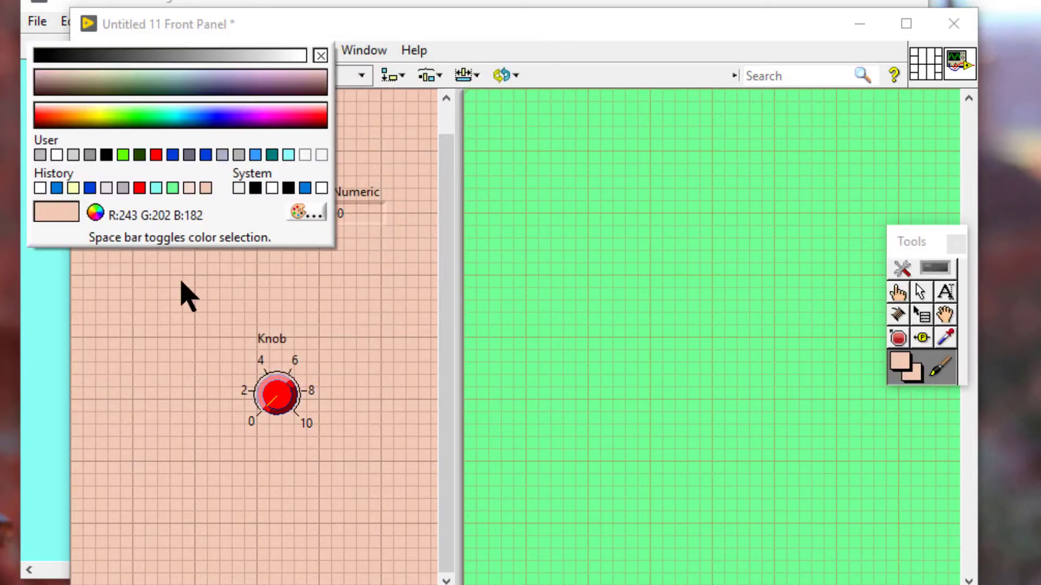
click(312, 214)
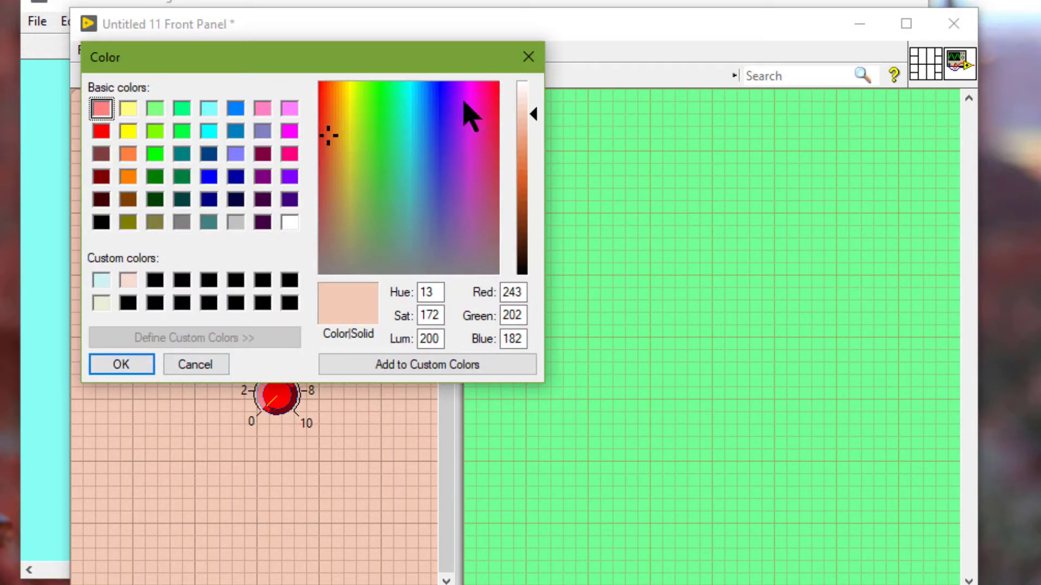
click(471, 94)
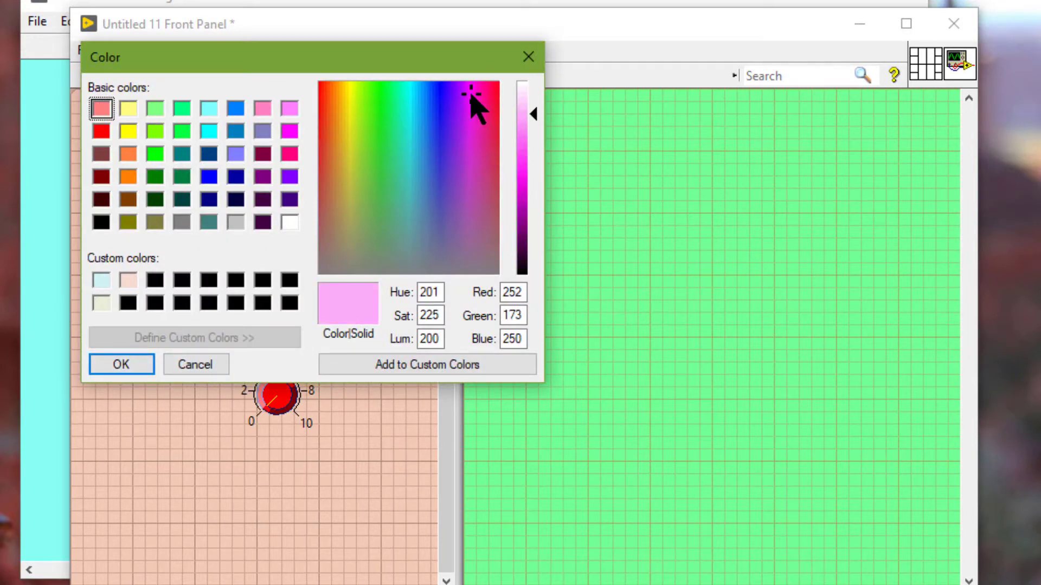
click(524, 184)
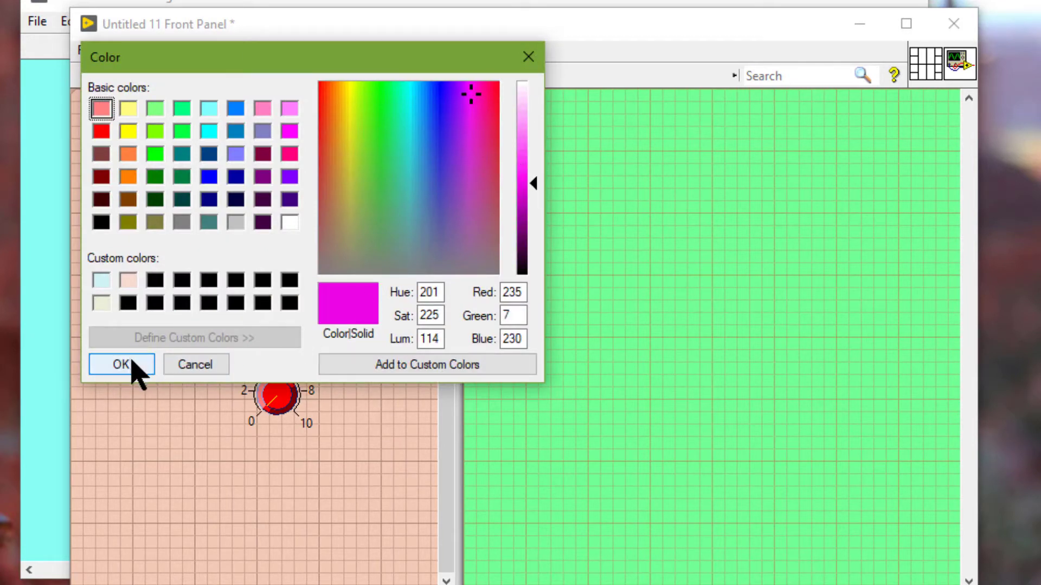
click(134, 368)
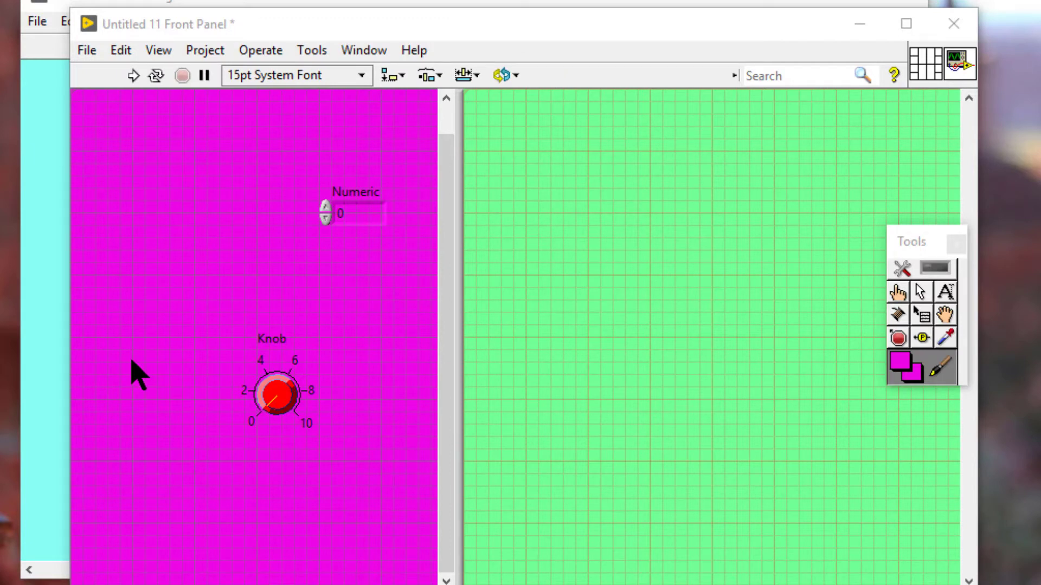
Reopen the panel's colour choices, previewing the darker peach (R243 G202 B182) from history.
right_click(184, 308)
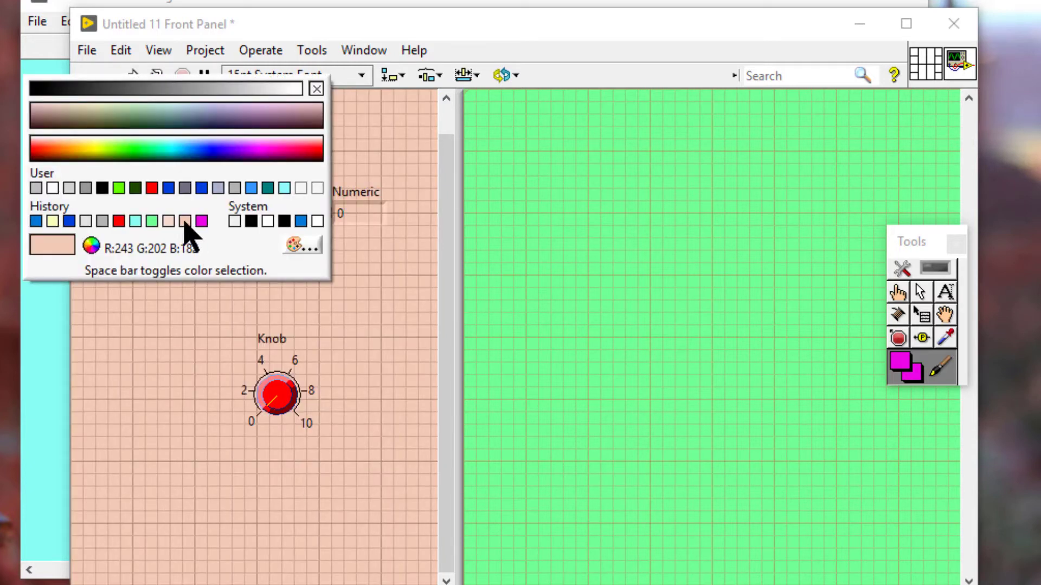